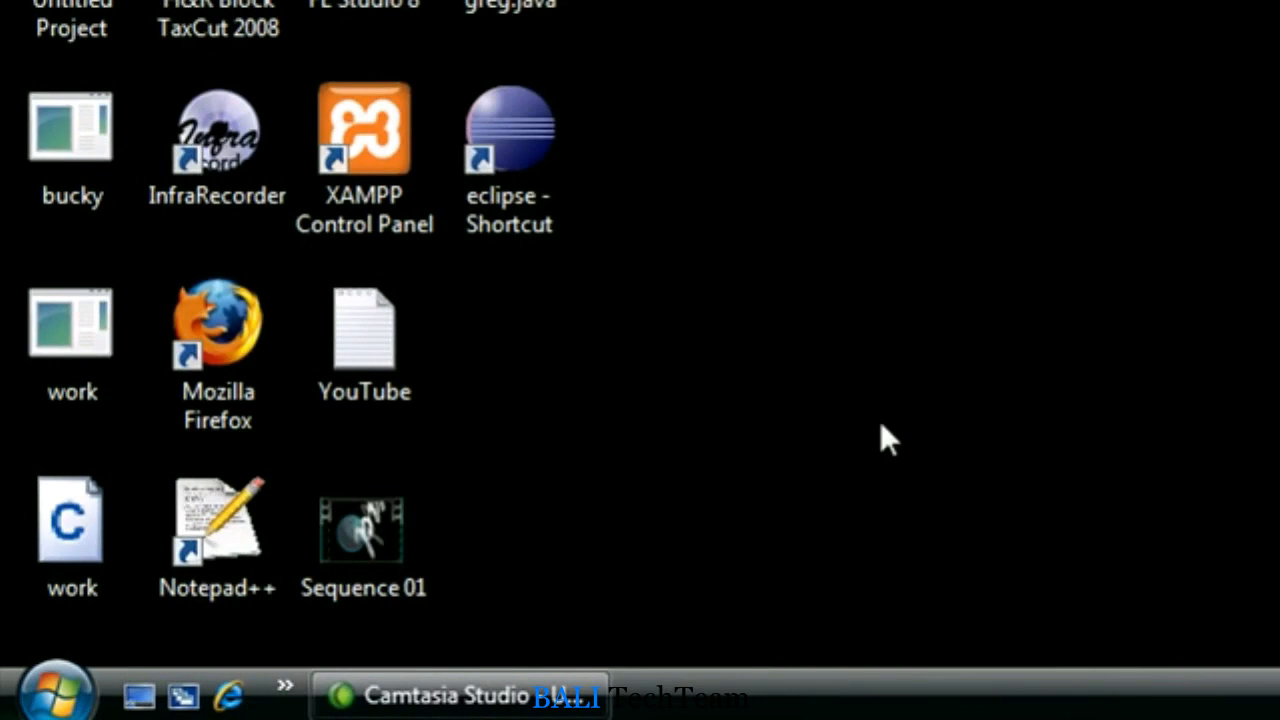
- Open java.sun.com in Mozilla Firefox and go to the Java SE downloads page
left_click(57, 692)
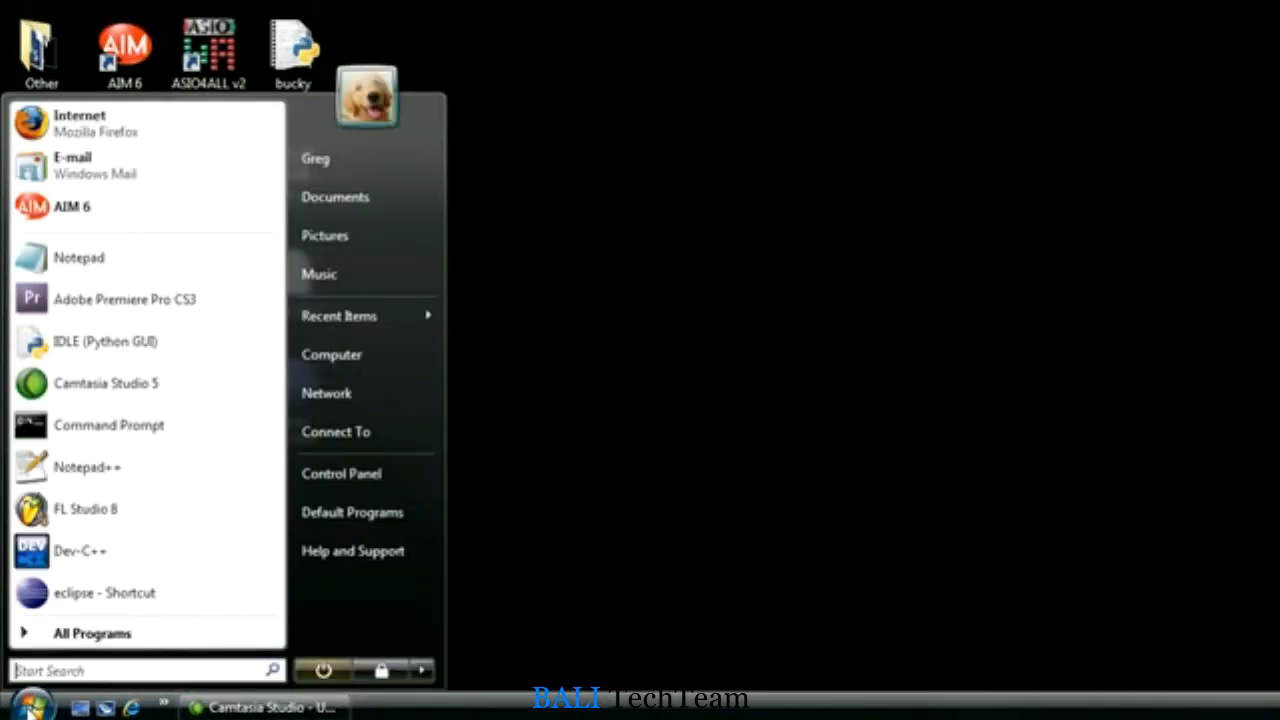
left_click(110, 120)
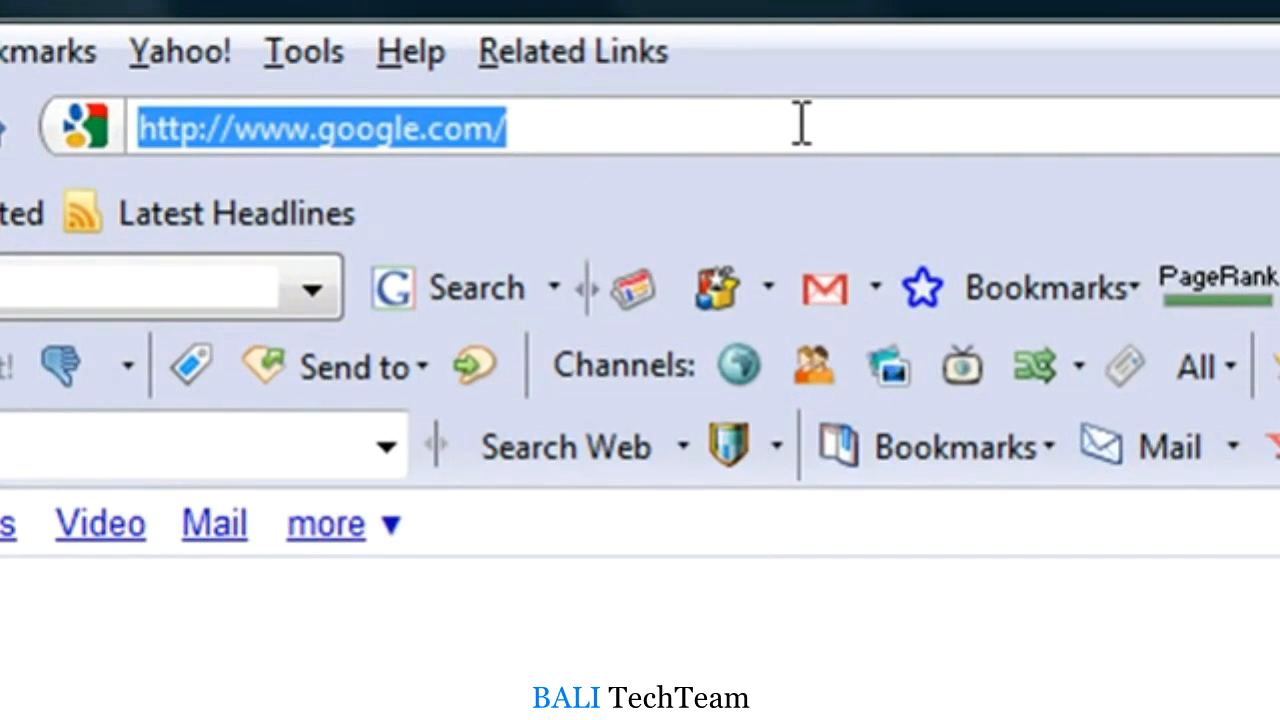
type("java,")
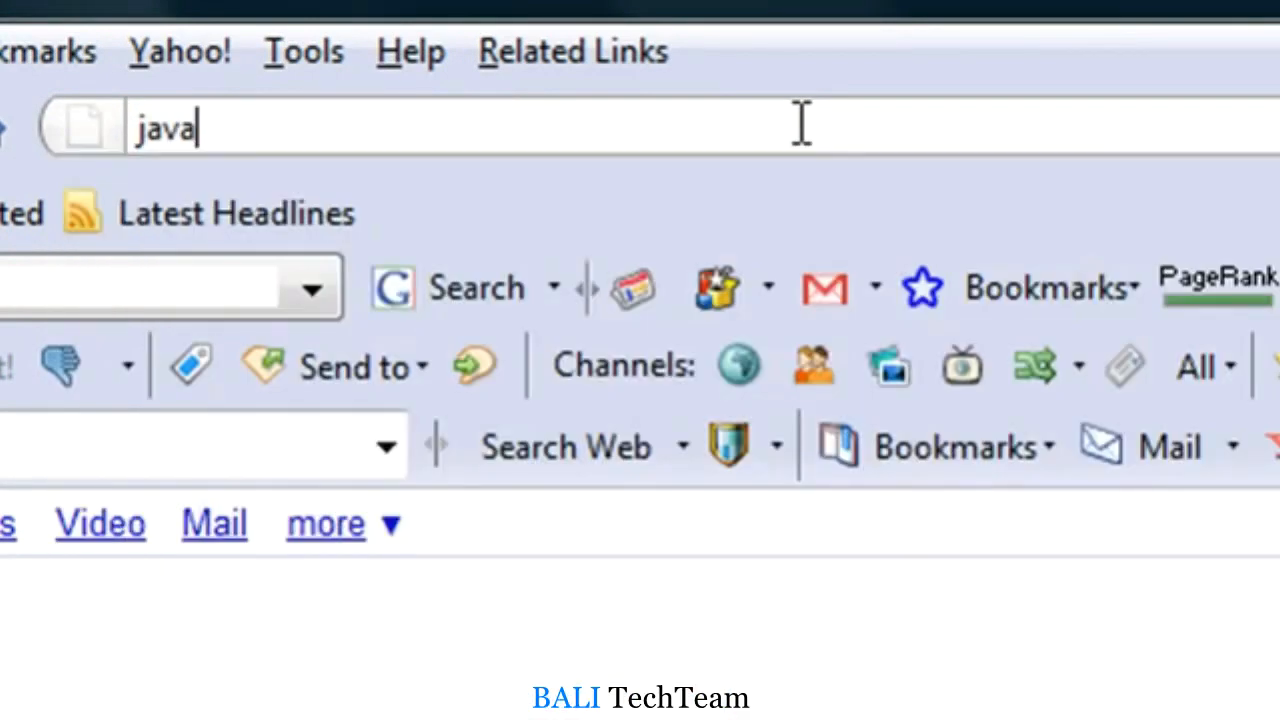
key("BackSpace")
type(".sun.com")
key("Return")
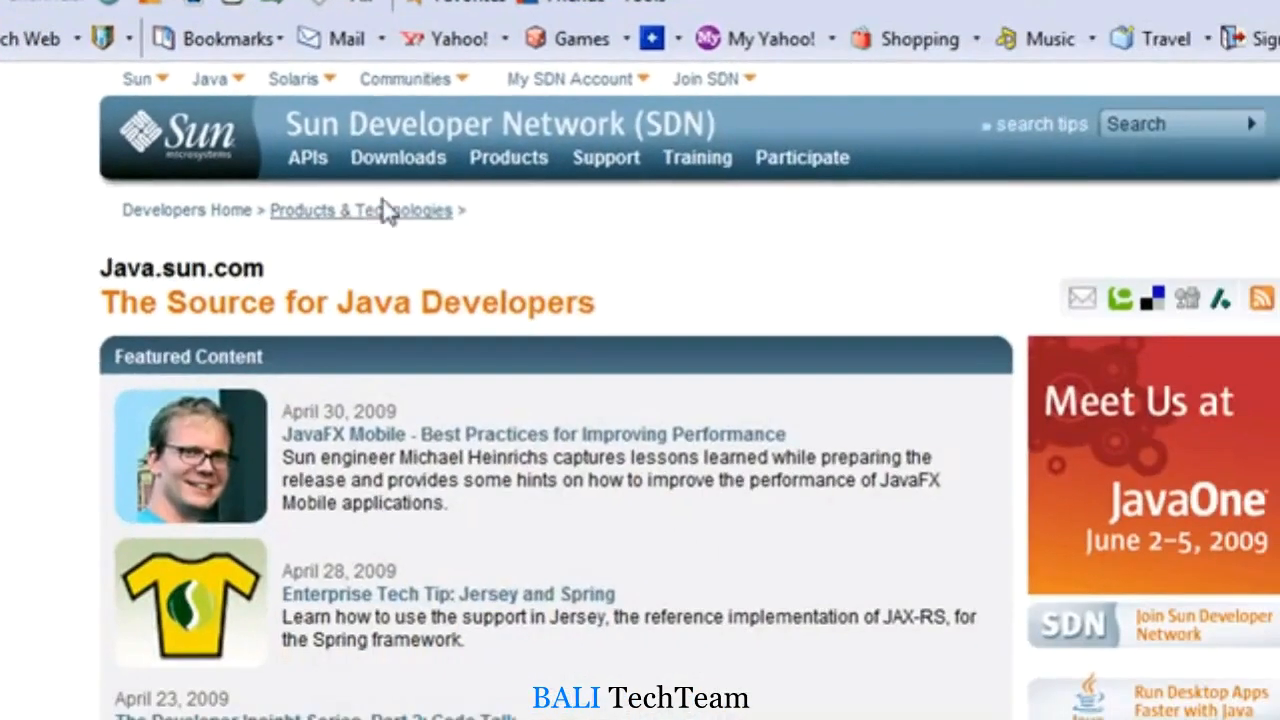
mouse_move(688, 330)
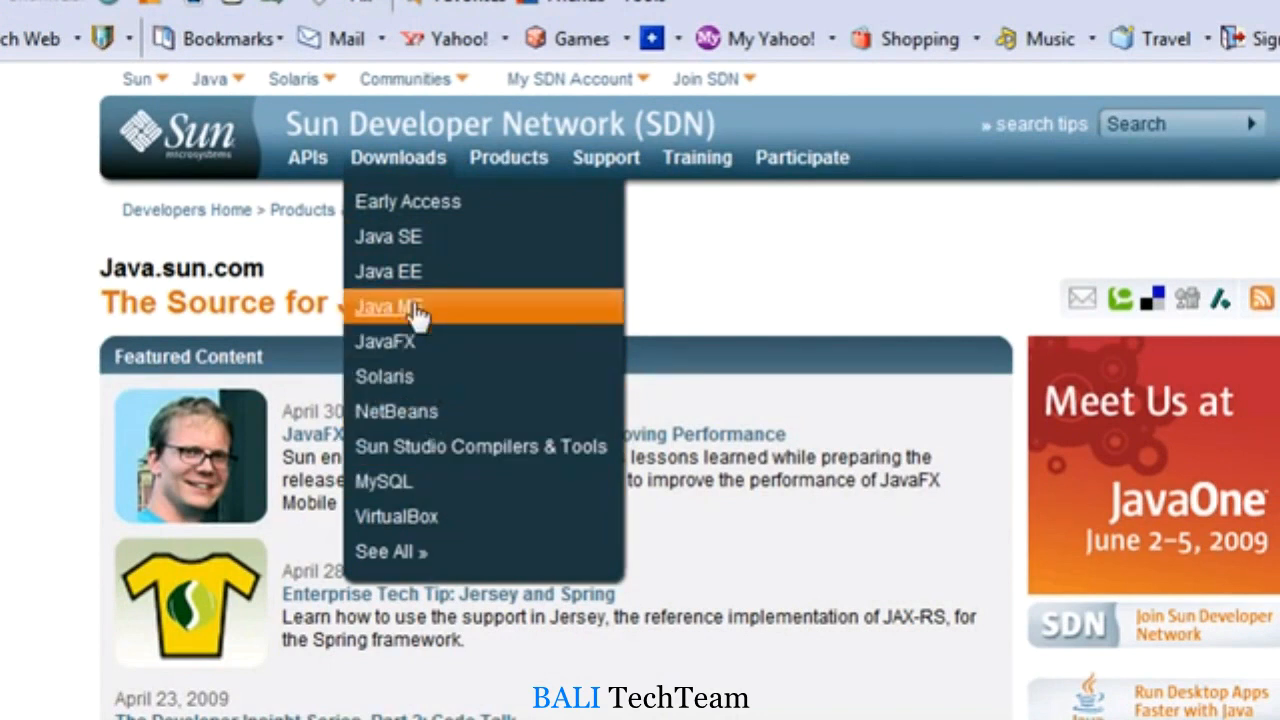
left_click(394, 240)
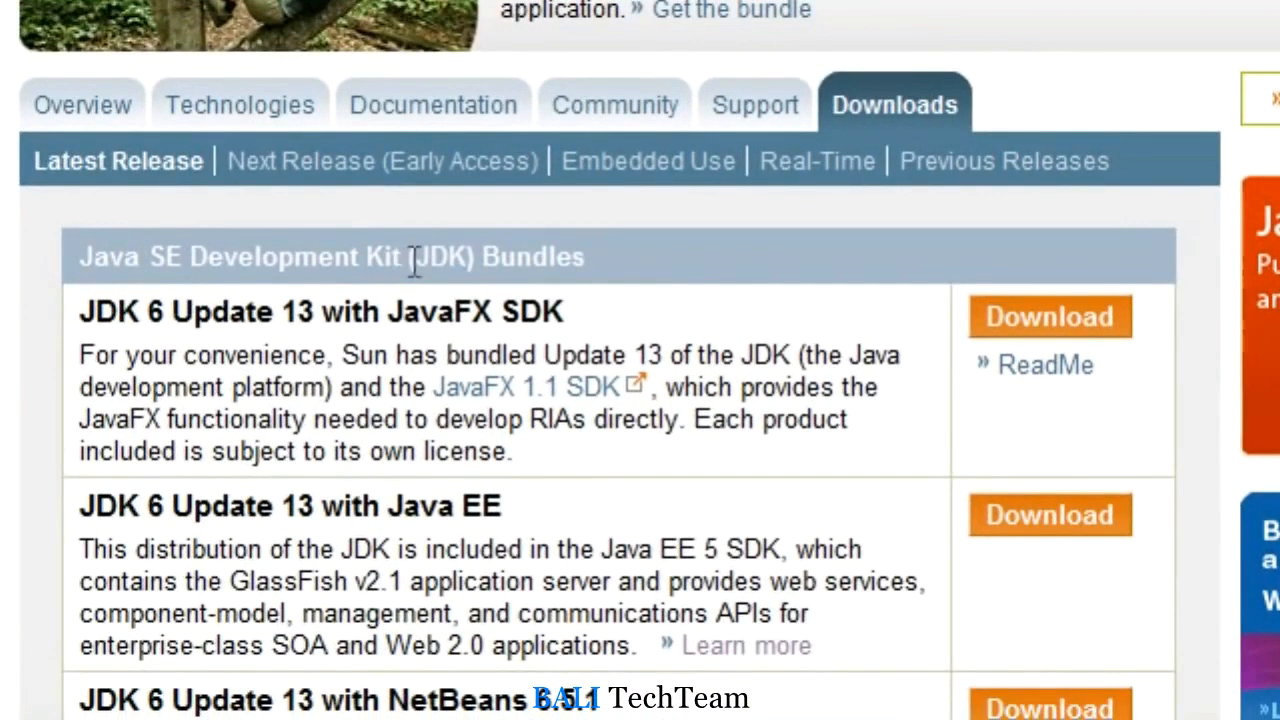
- Compare the JDK 6 Update 13 bundles and open the download page for the one with JavaFX SDK
left_click_drag(412, 284, 464, 283)
left_click_drag(78, 257, 388, 265)
left_click_drag(567, 309, 80, 313)
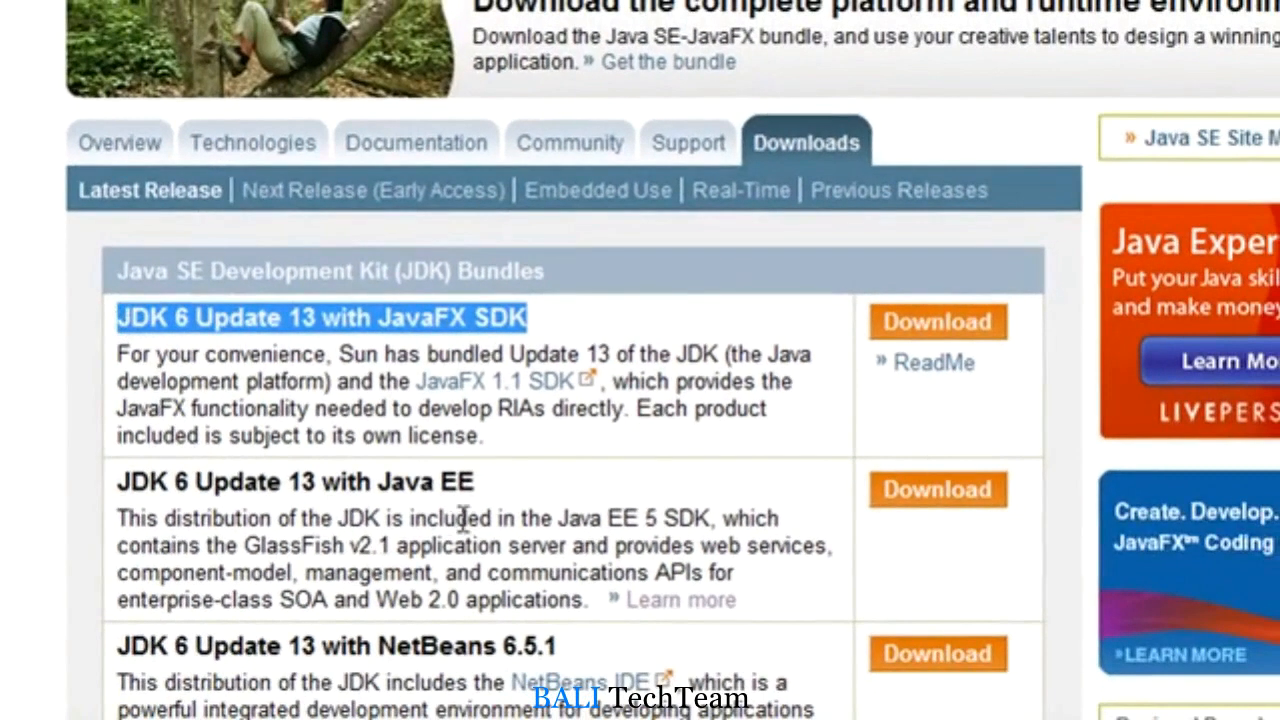
left_click_drag(475, 483, 440, 483)
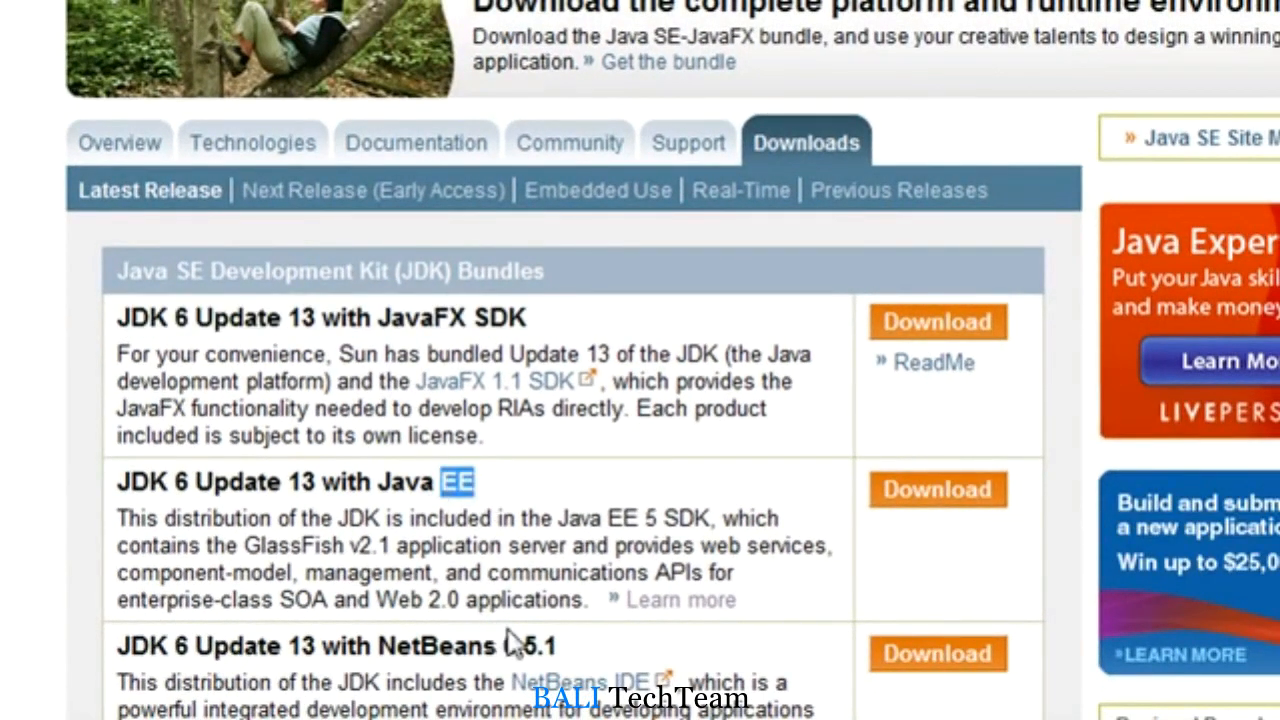
left_click_drag(558, 646, 340, 646)
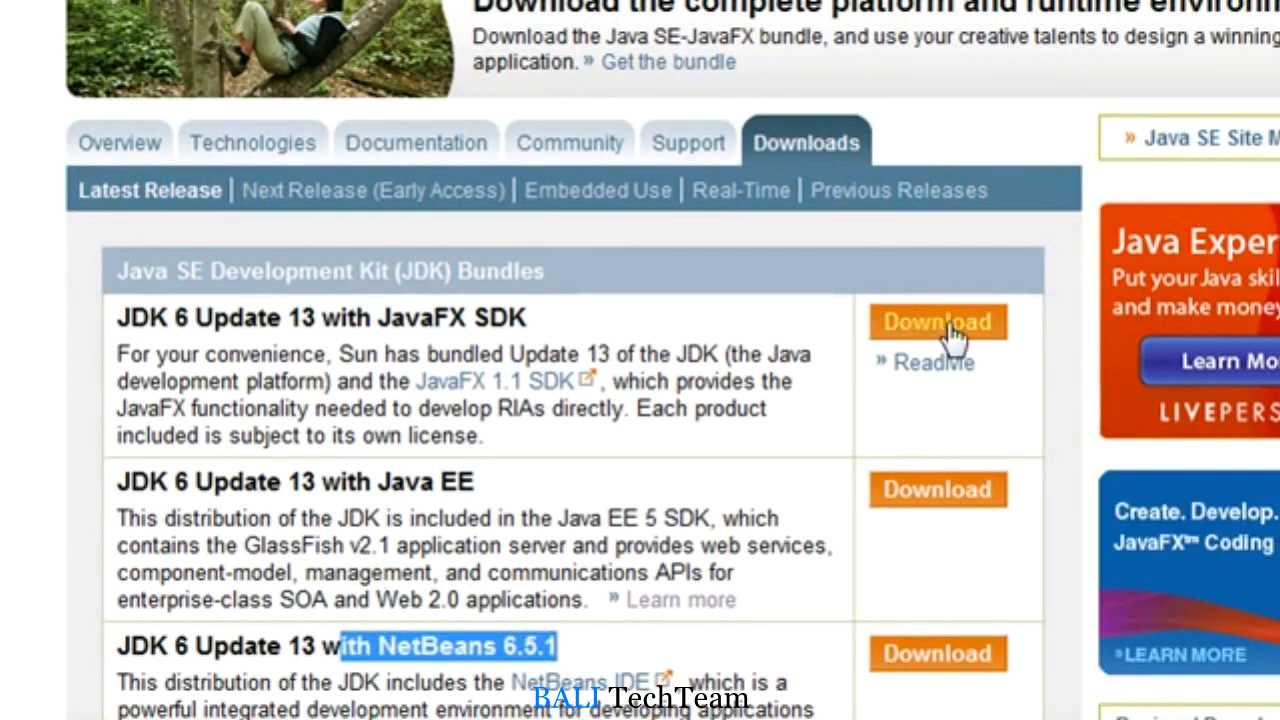
left_click_drag(528, 320, 120, 334)
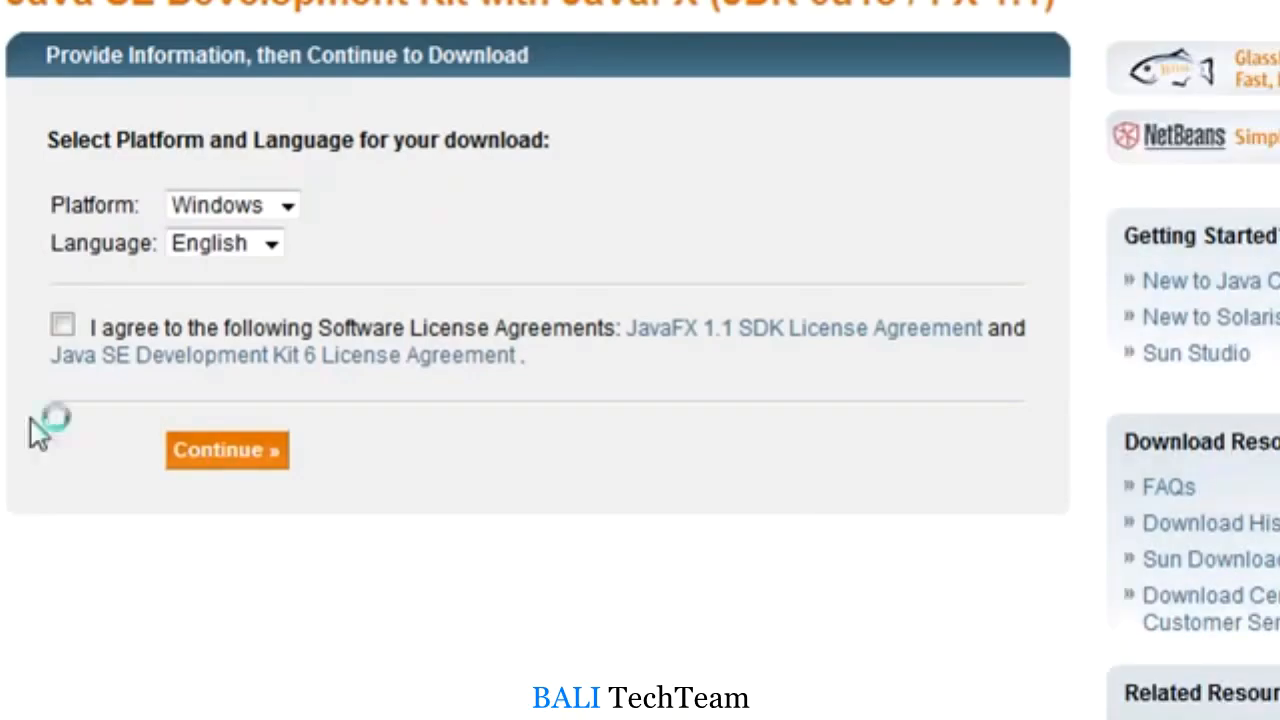
- Review the platform, language and license agreement options on the JDK download form, keeping Windows and English
left_click(288, 207)
left_click(272, 245)
left_click(273, 264)
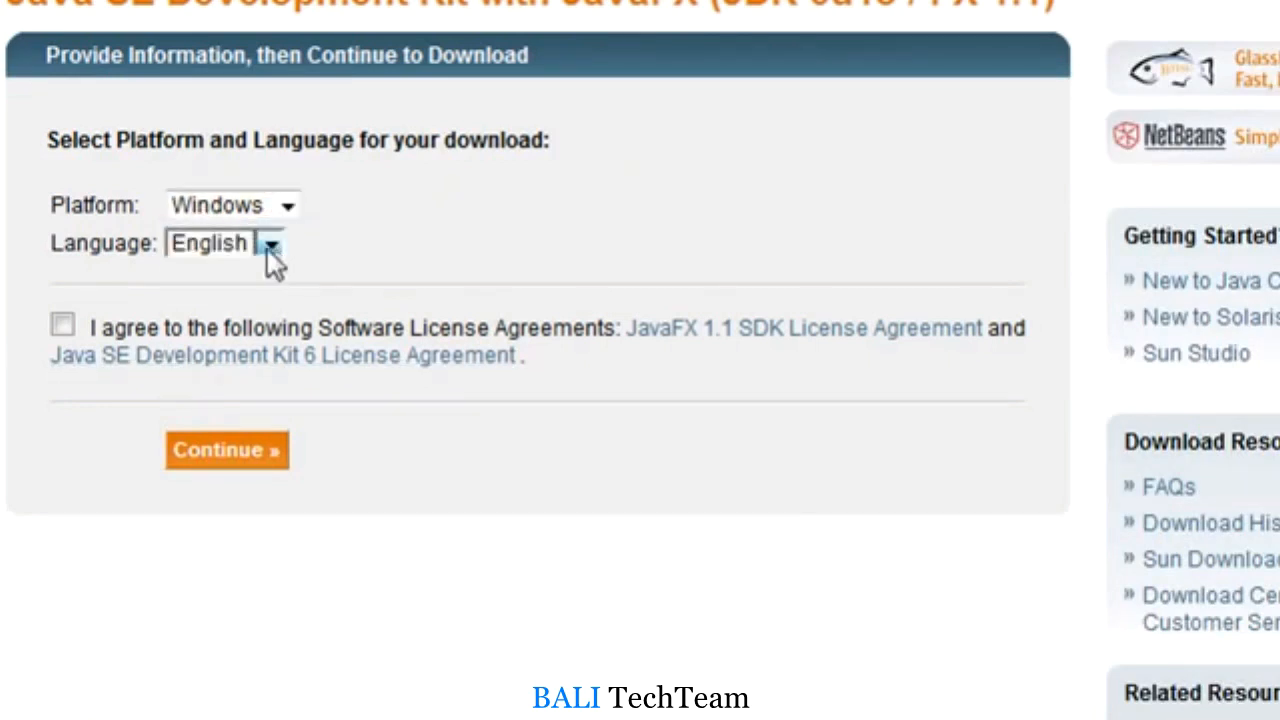
left_click(62, 327)
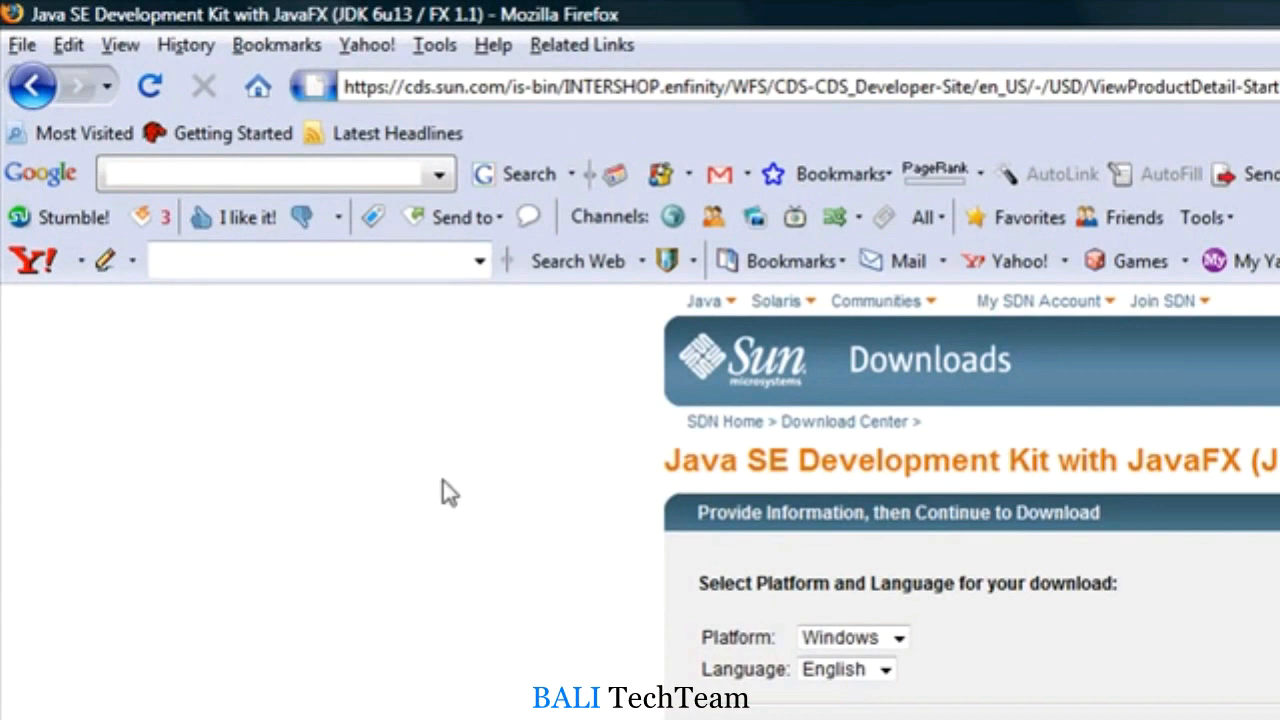
- Look at the browser's list of downloaded files, and close the list and the browser
left_click(428, 46)
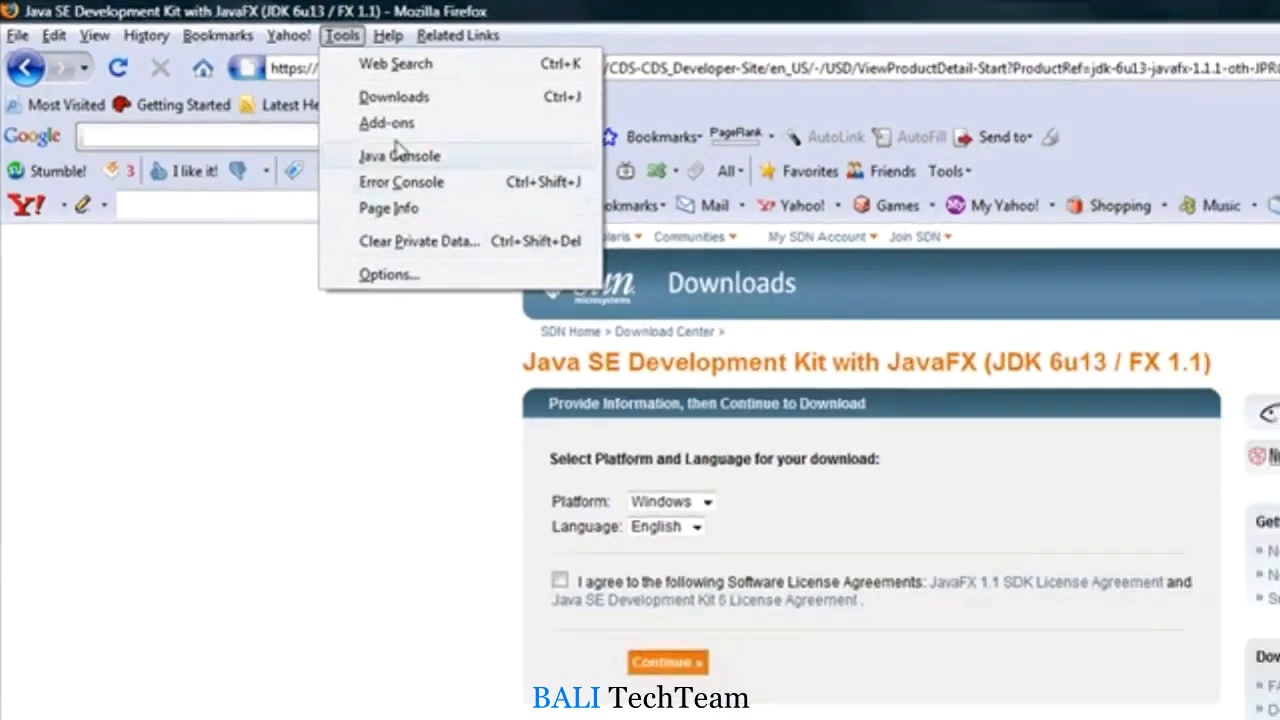
left_click(500, 122)
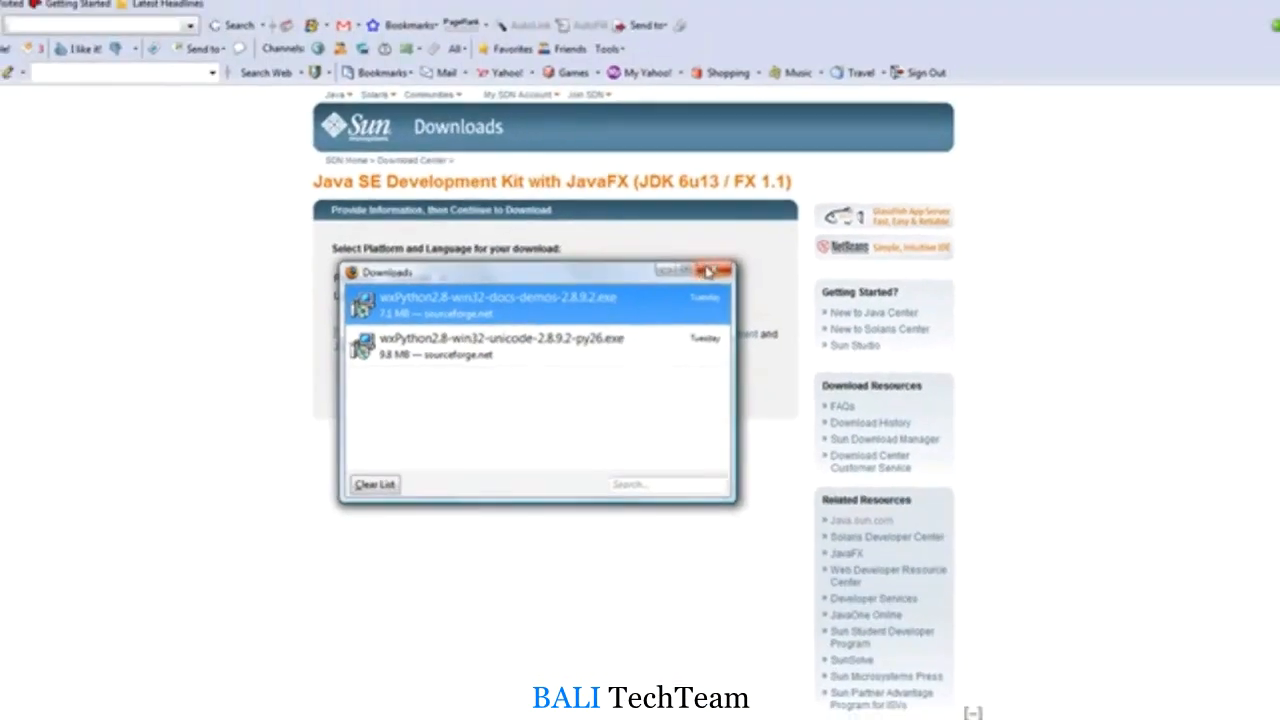
left_click(1066, 82)
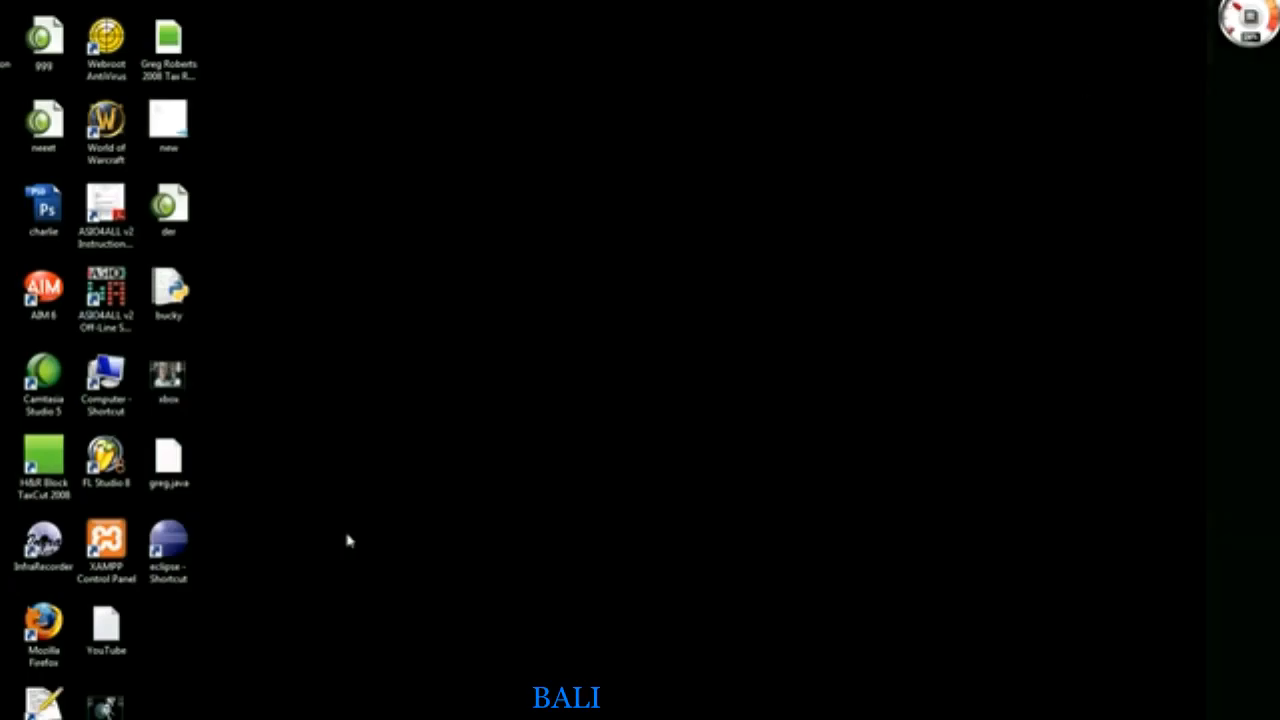
left_click_drag(258, 677, 100, 505)
left_click(205, 628)
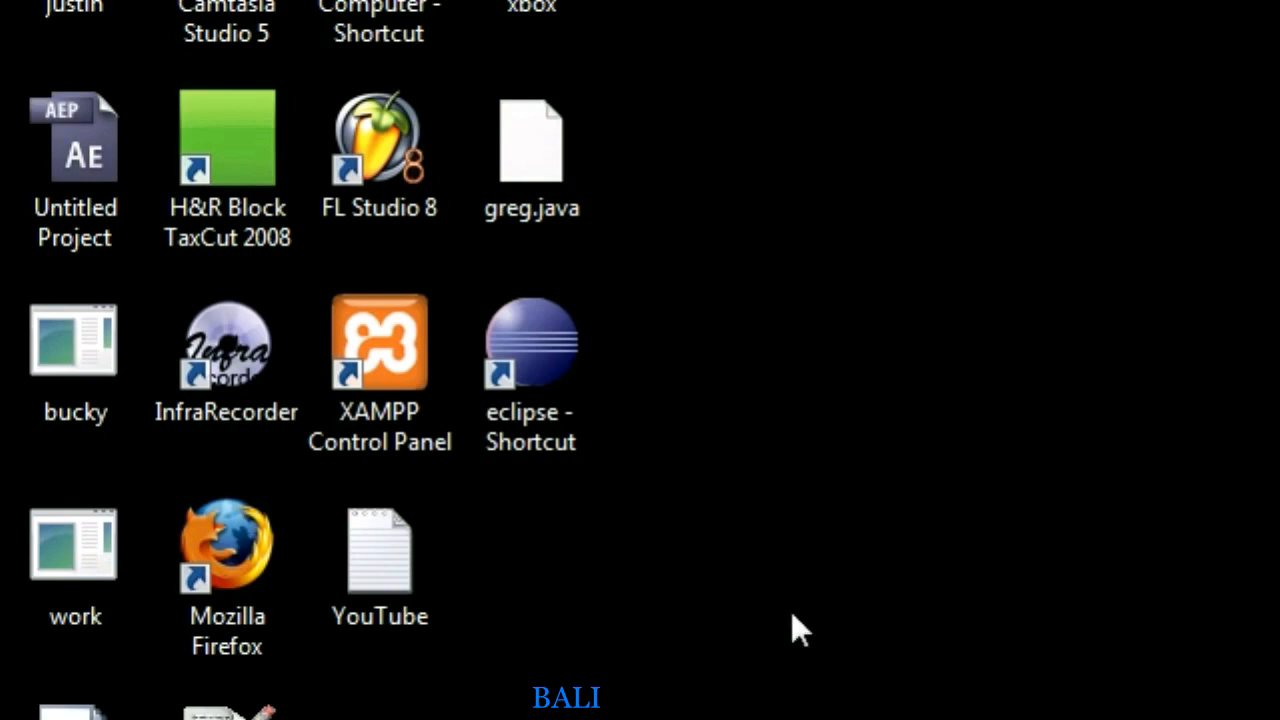
left_click(84, 696)
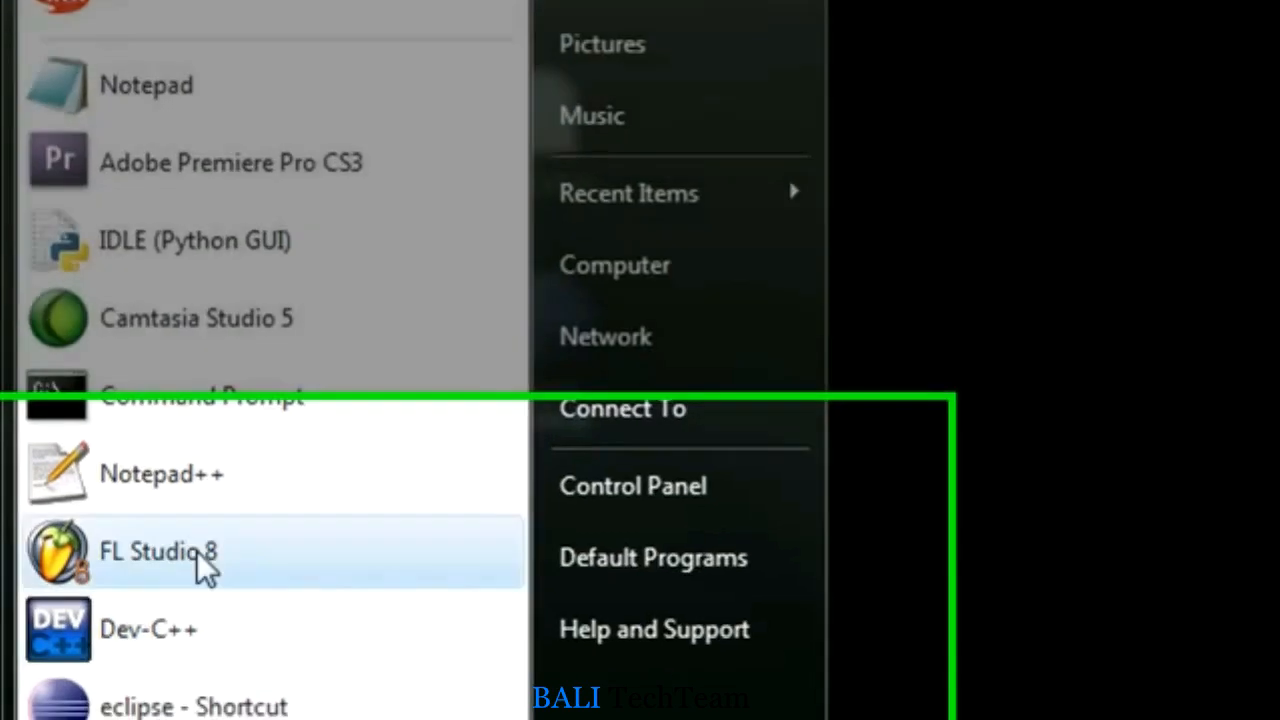
key("Escape")
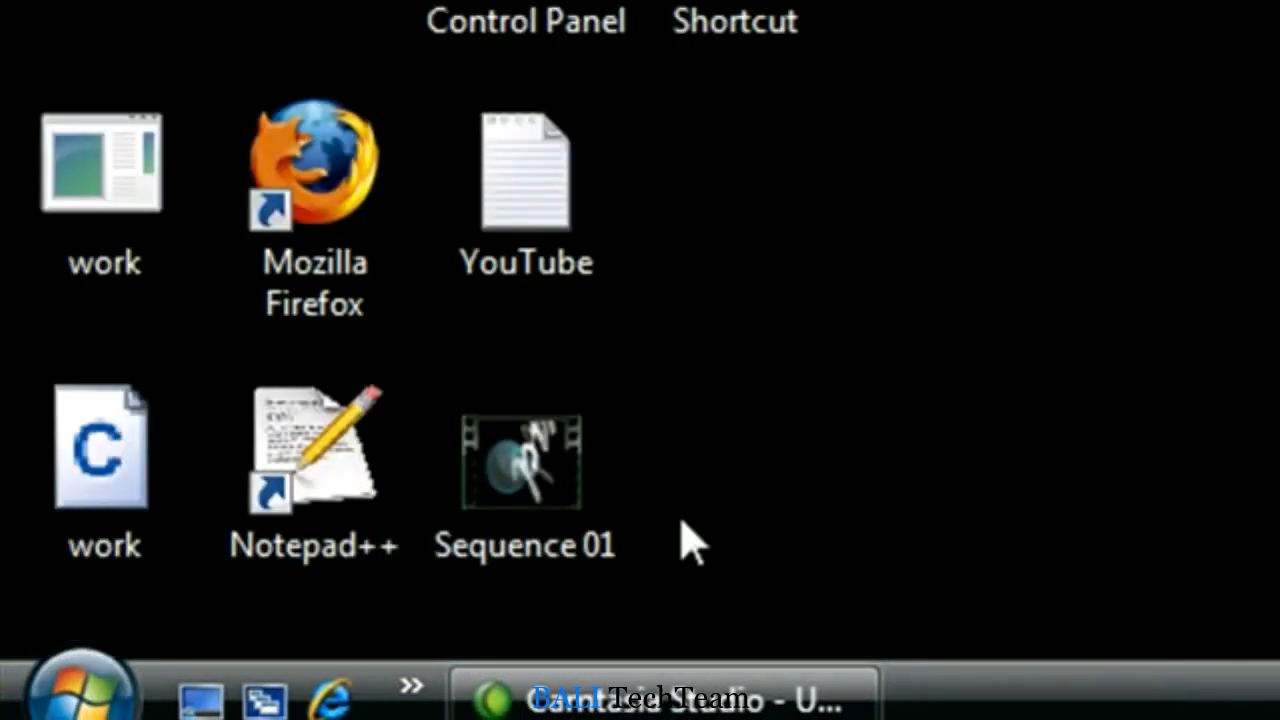
- Test the javac command in a new Command Prompt window, and close the window
left_click(122, 700)
left_click(186, 604)
type("cmd")
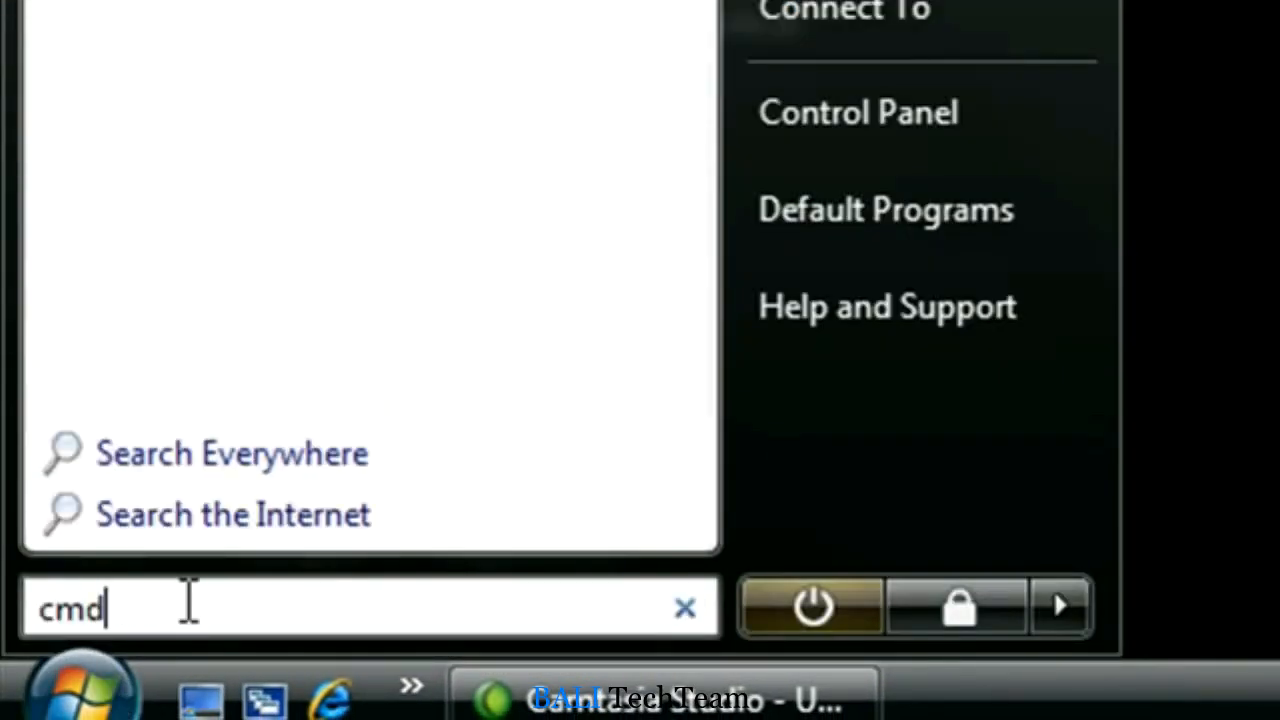
key("Return")
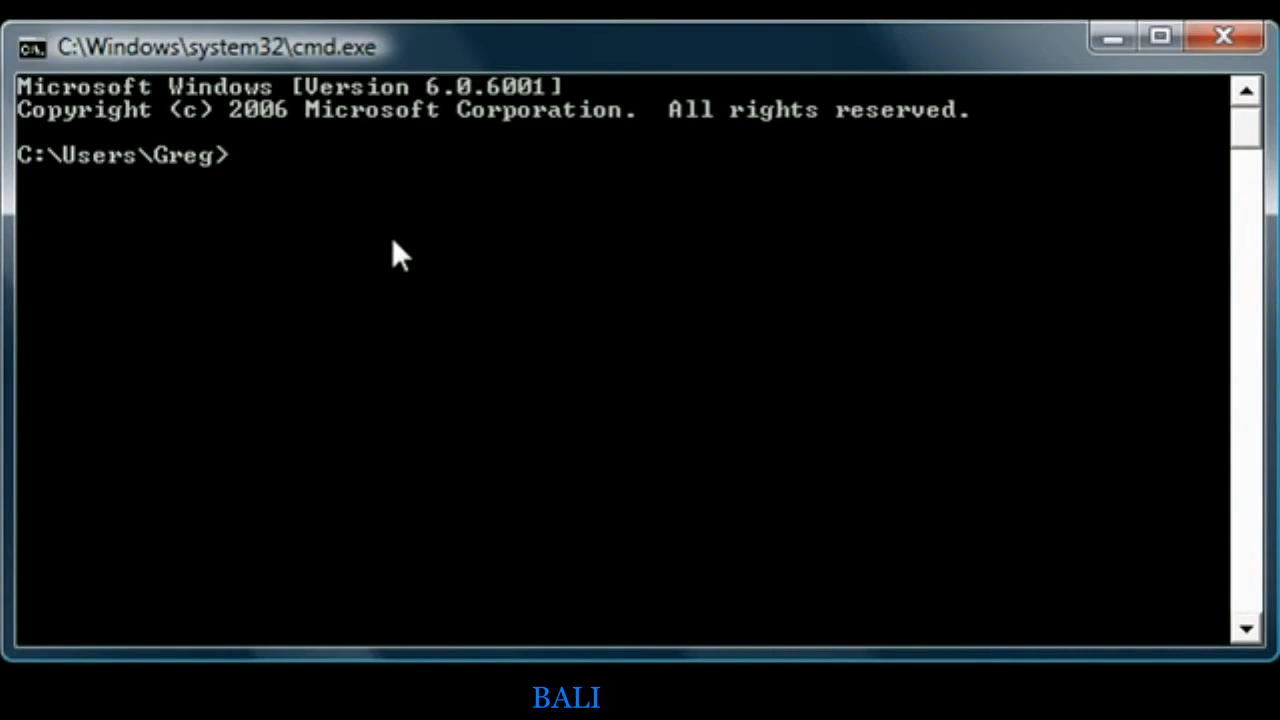
type("javac")
key("Return")
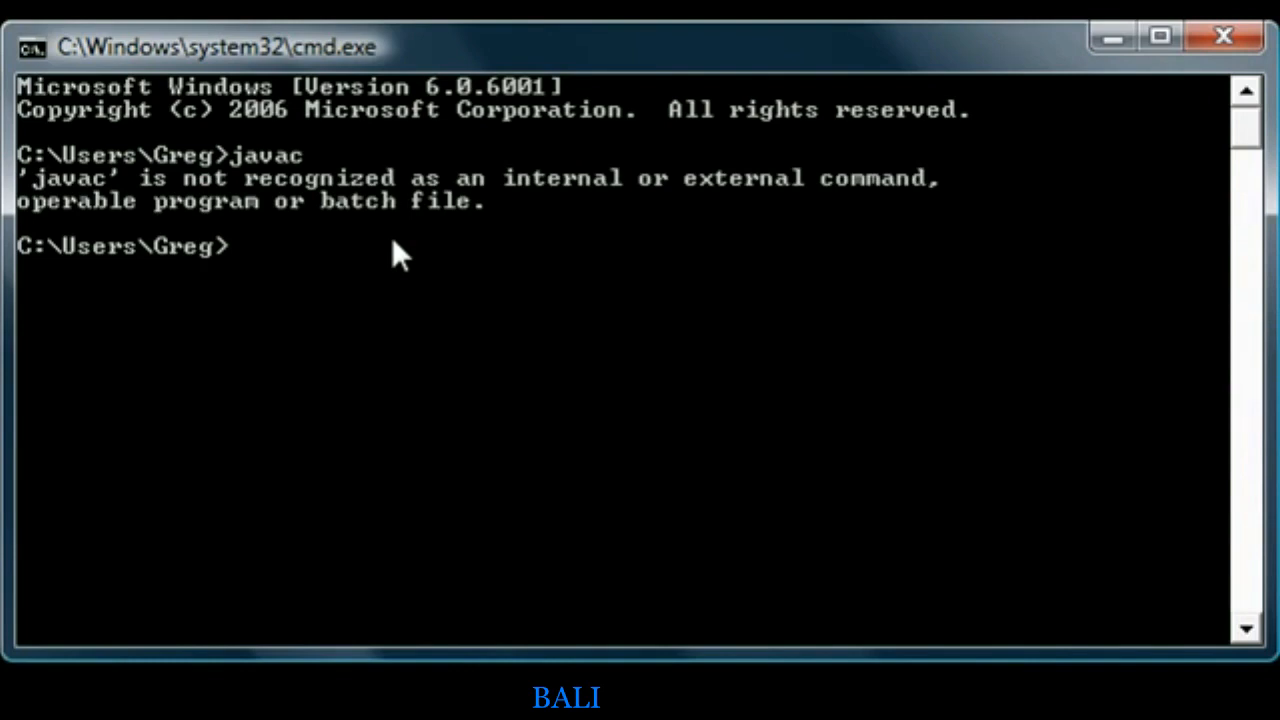
left_click(1221, 34)
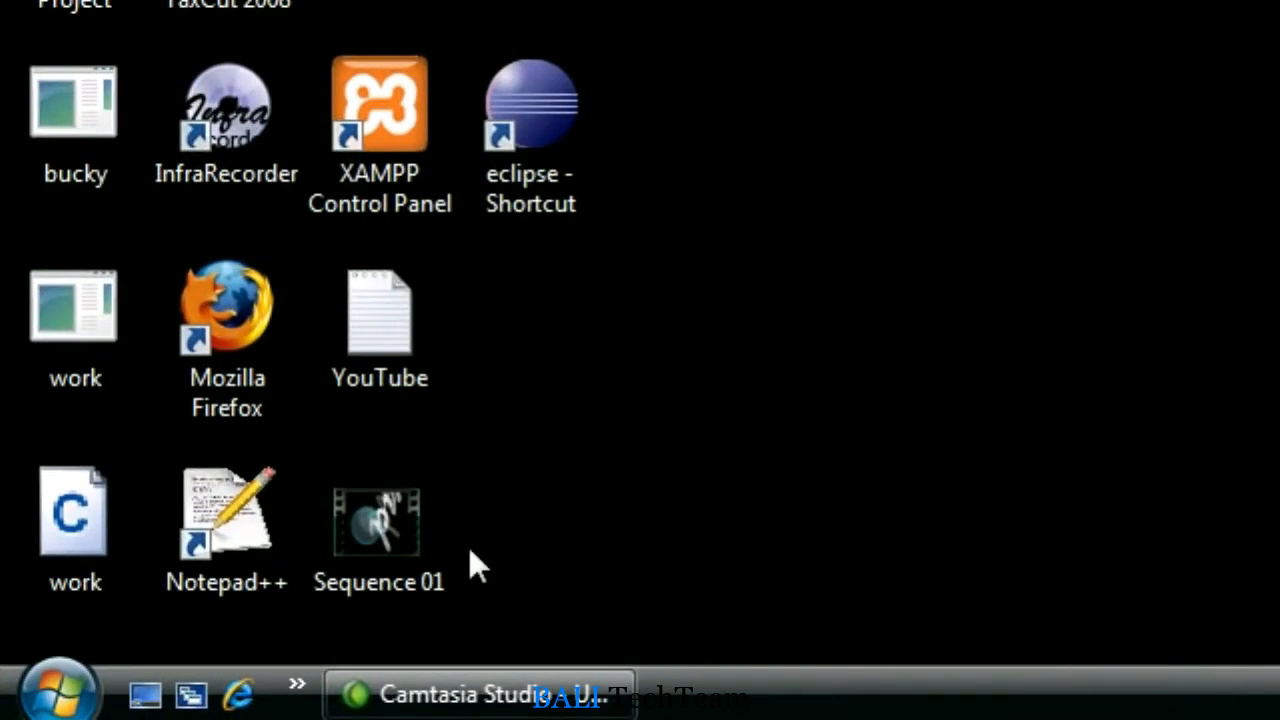
- Browse from Computer to the folder C:\Program Files\Java\jdk1.6.0_12\bin
left_click(58, 692)
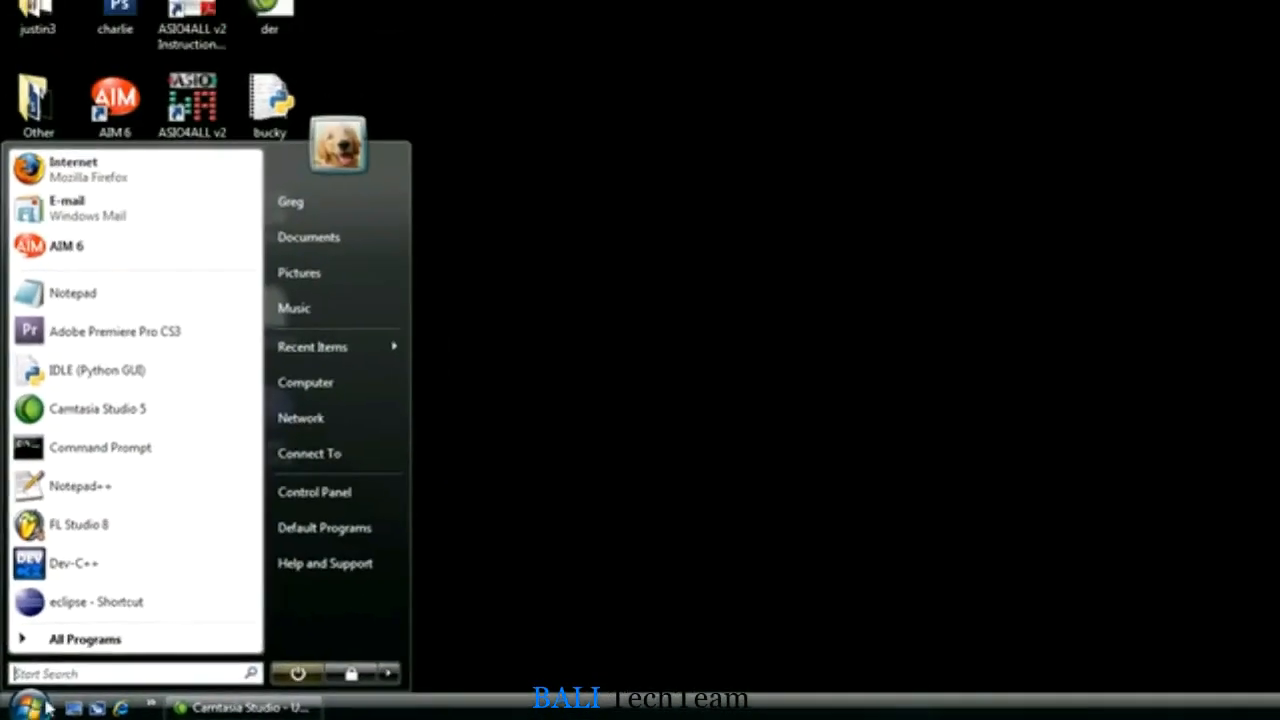
left_click(376, 376)
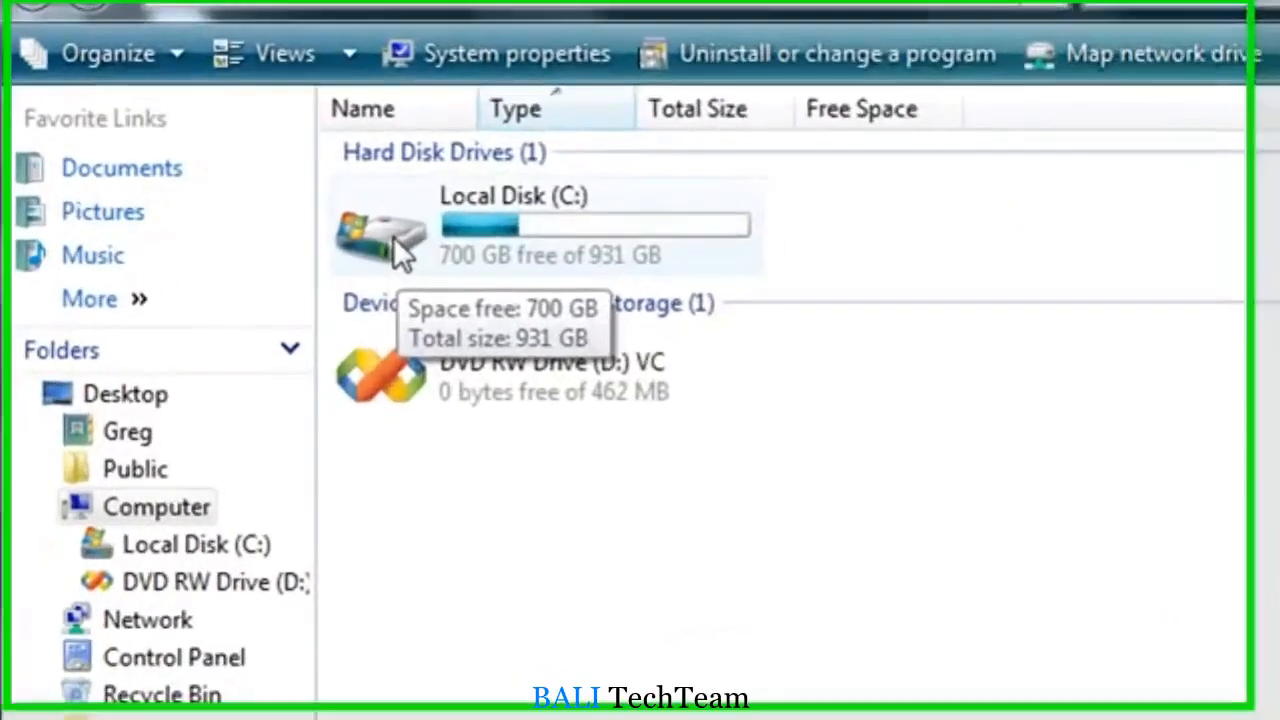
double_click(375, 203)
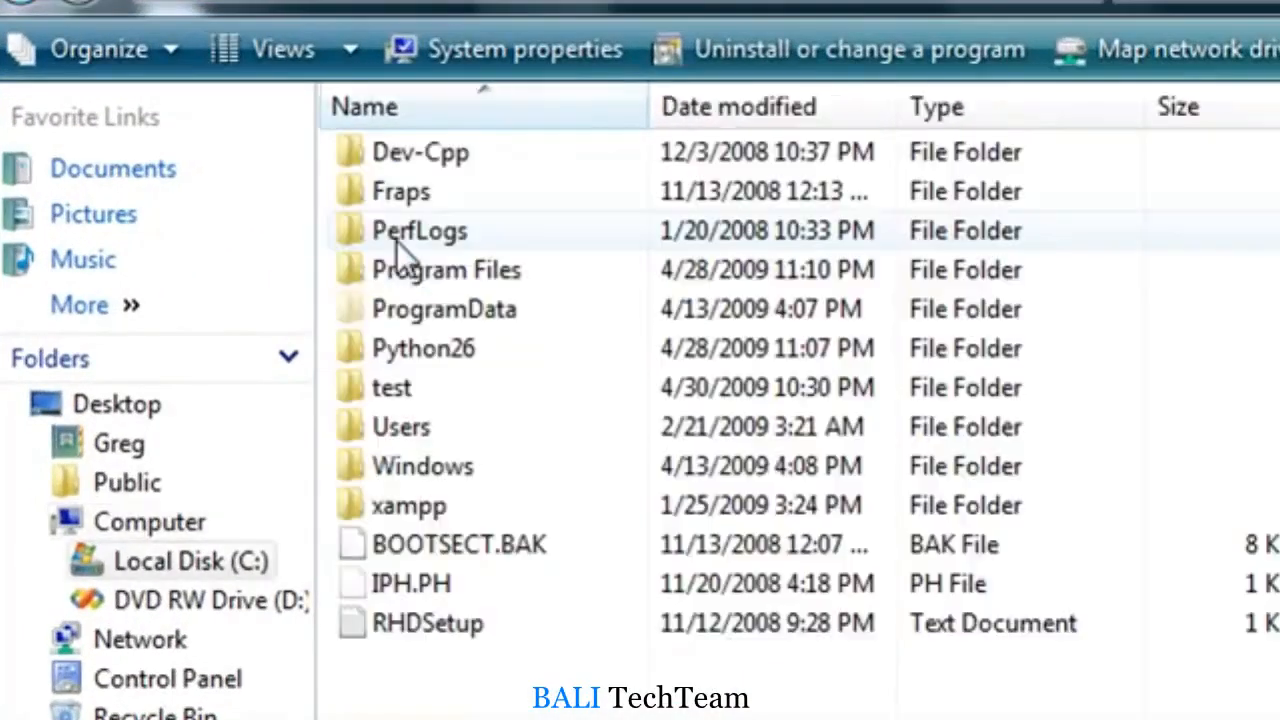
double_click(351, 274)
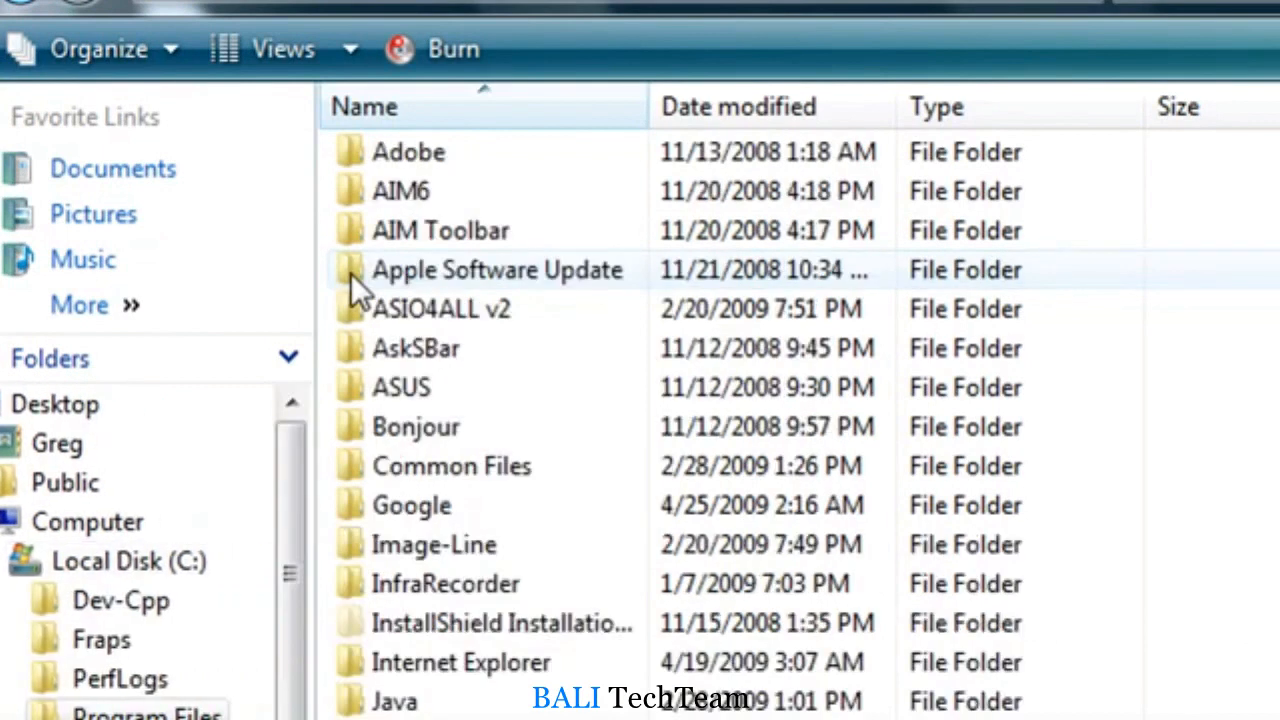
double_click(358, 702)
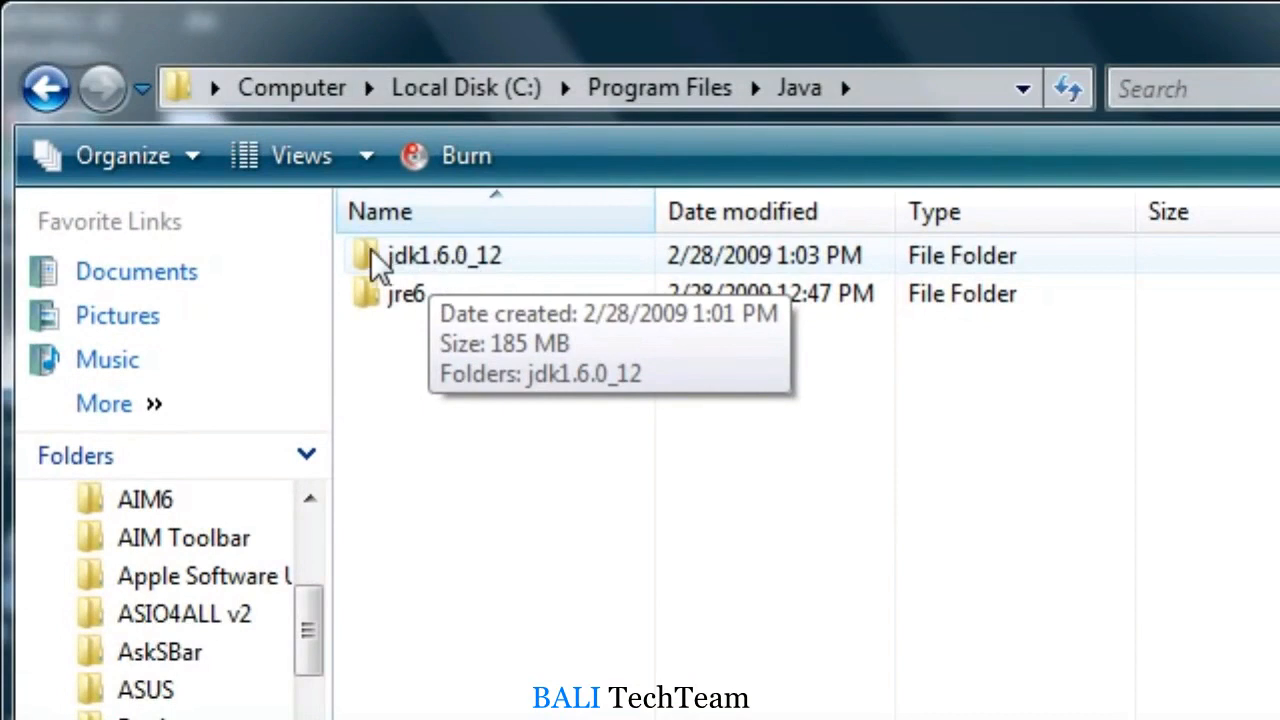
double_click(378, 266)
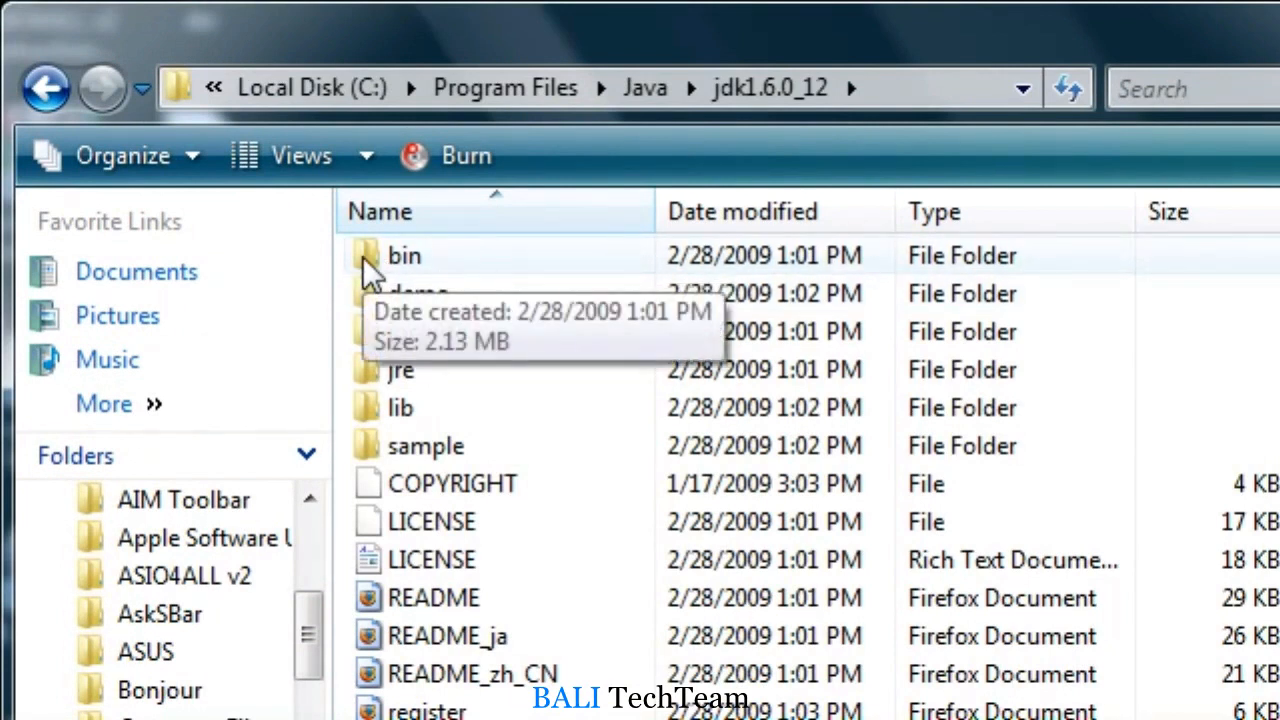
double_click(368, 258)
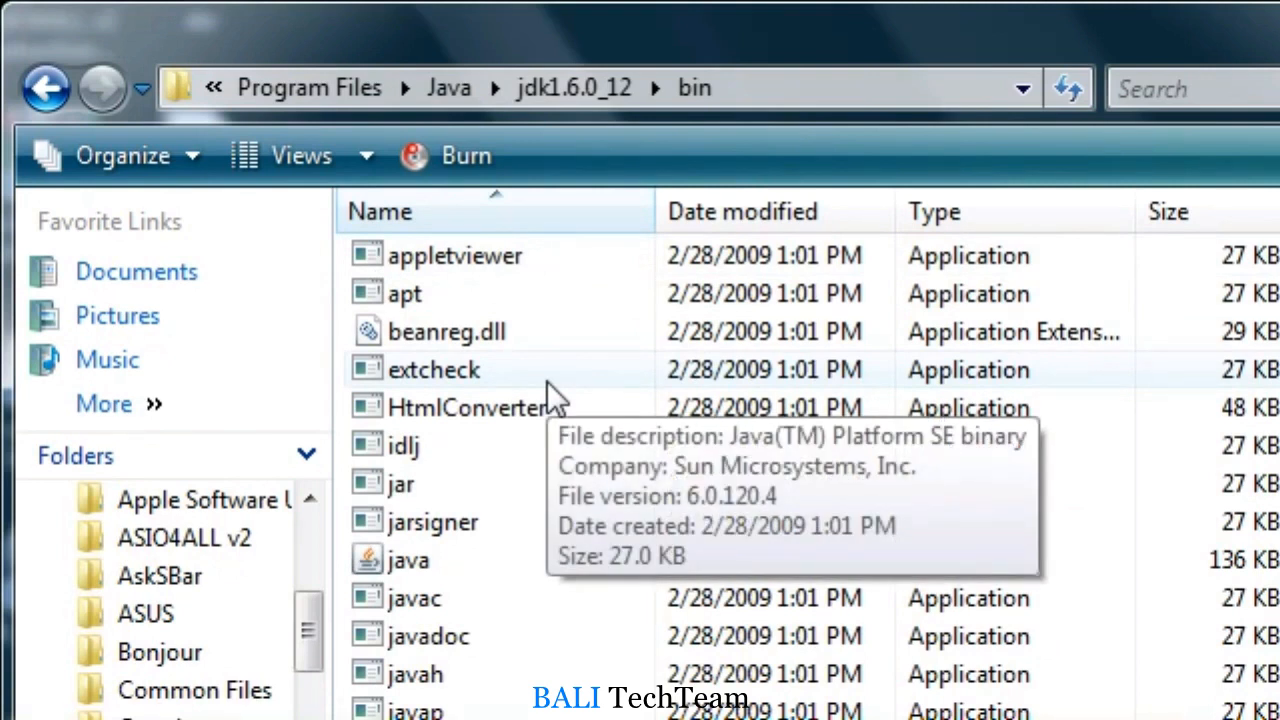
- Copy the location path C:\Program Files\Java\jdk1.6.0_12\bin from the appletviewer file's properties, and close the properties and folder windows
right_click(365, 262)
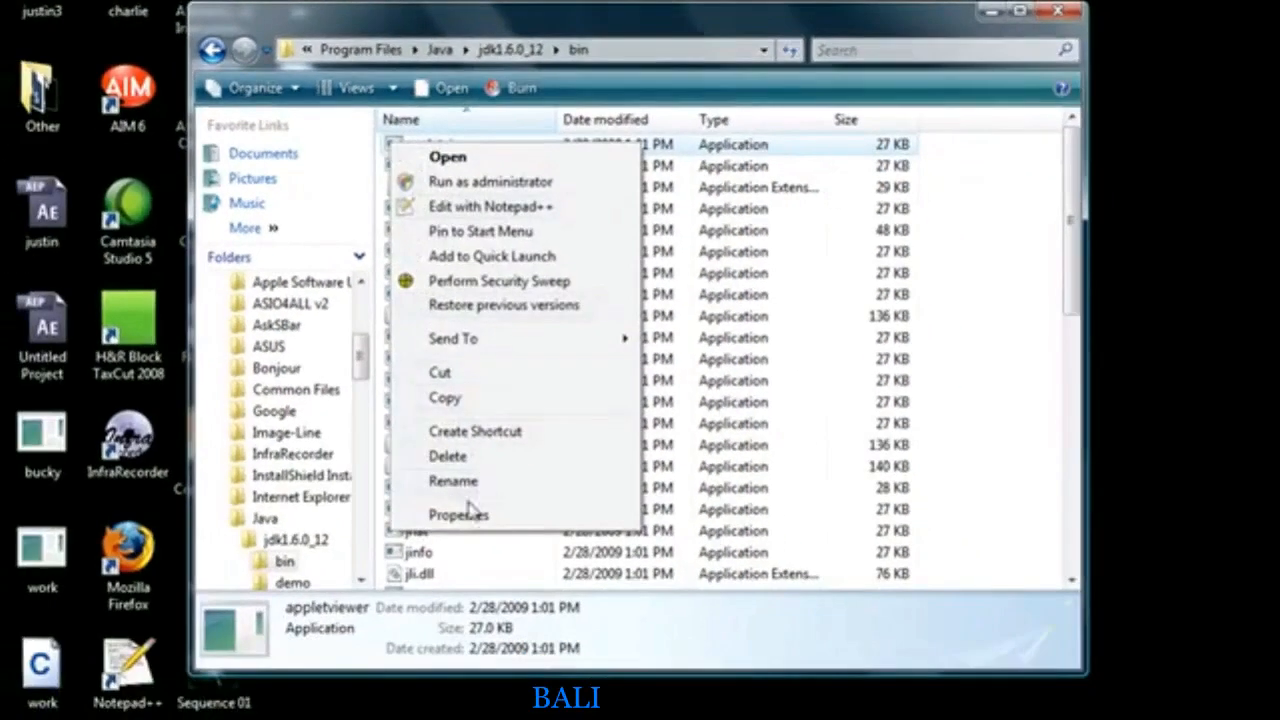
left_click(468, 514)
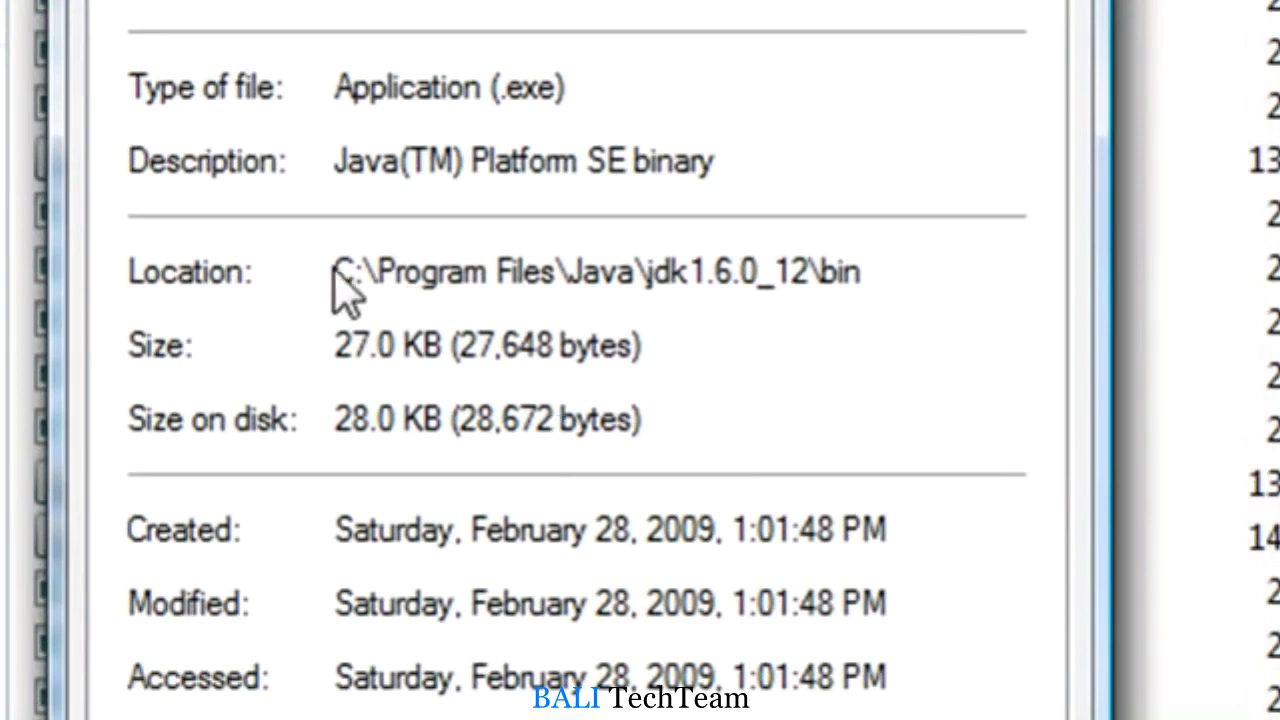
left_click_drag(337, 268, 886, 271)
right_click(686, 285)
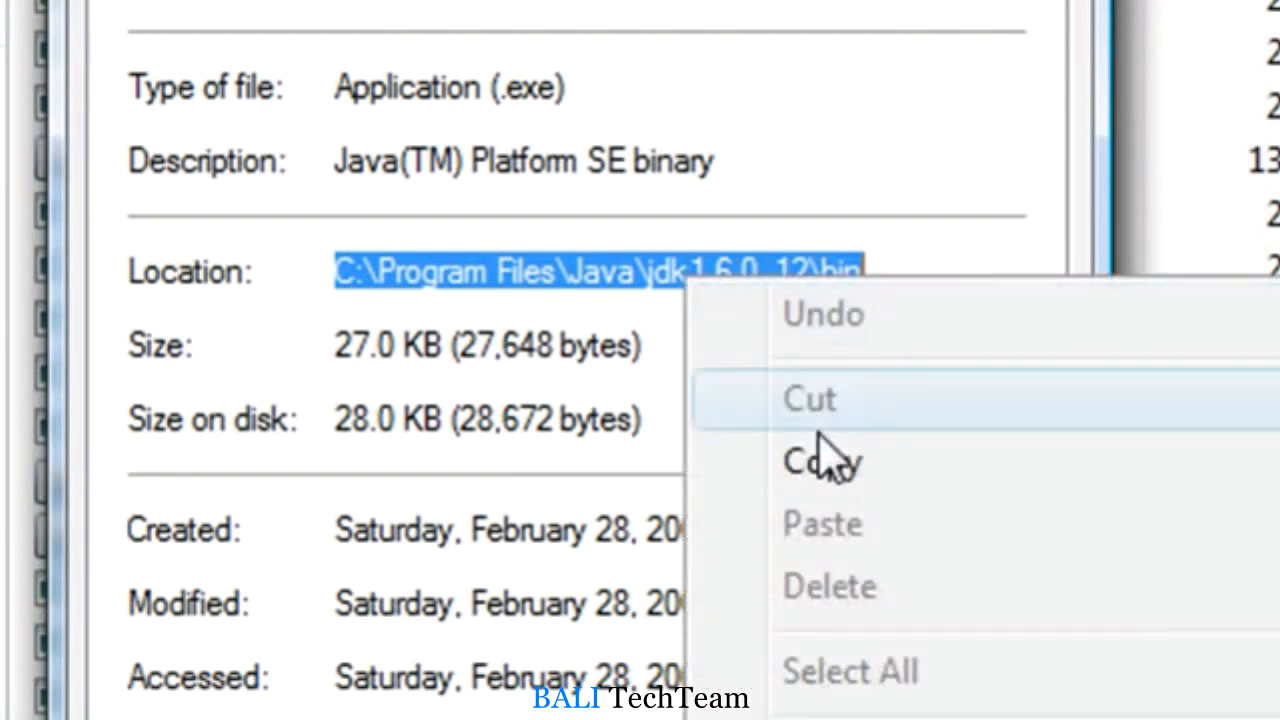
left_click(825, 465)
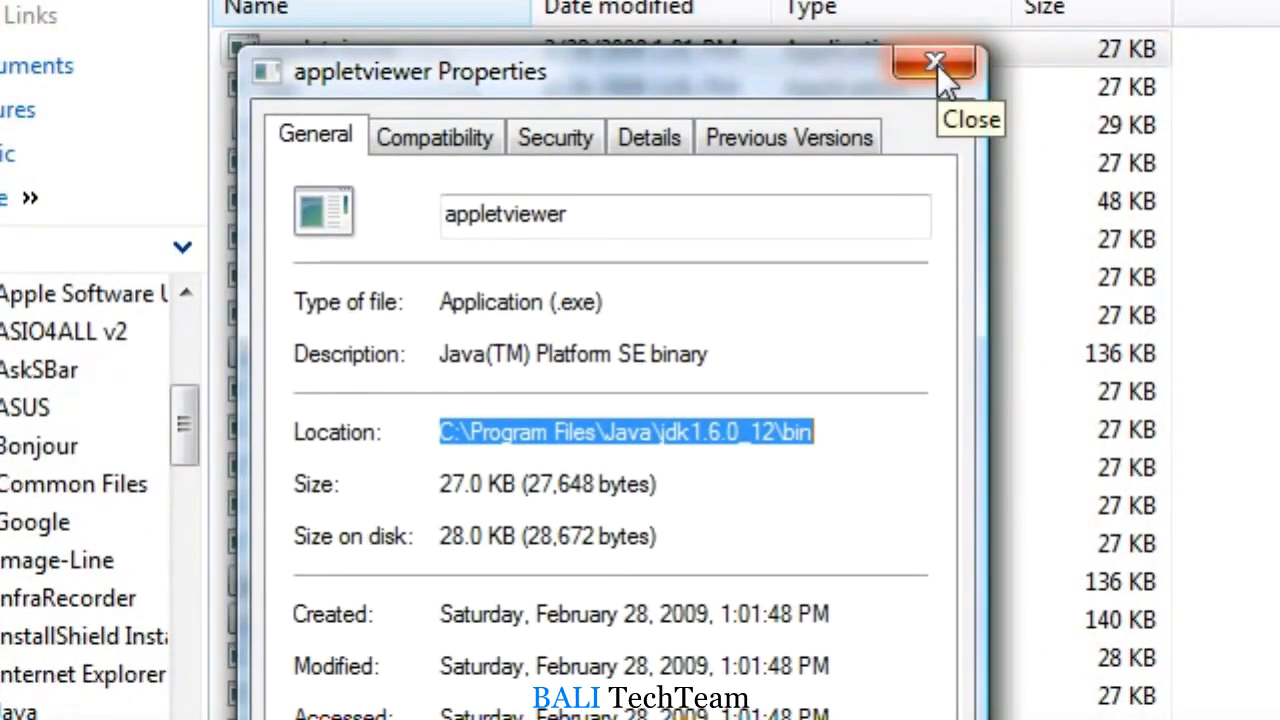
right_click(646, 438)
left_click(783, 569)
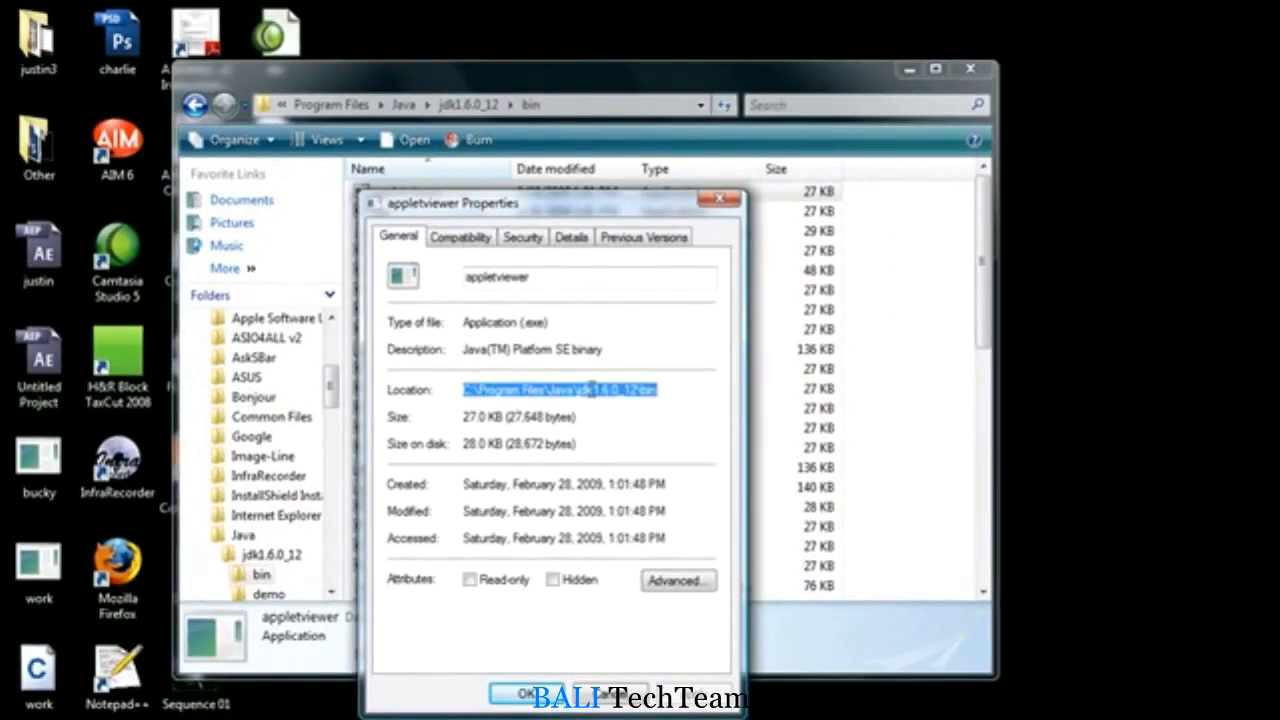
left_click(727, 203)
left_click(980, 70)
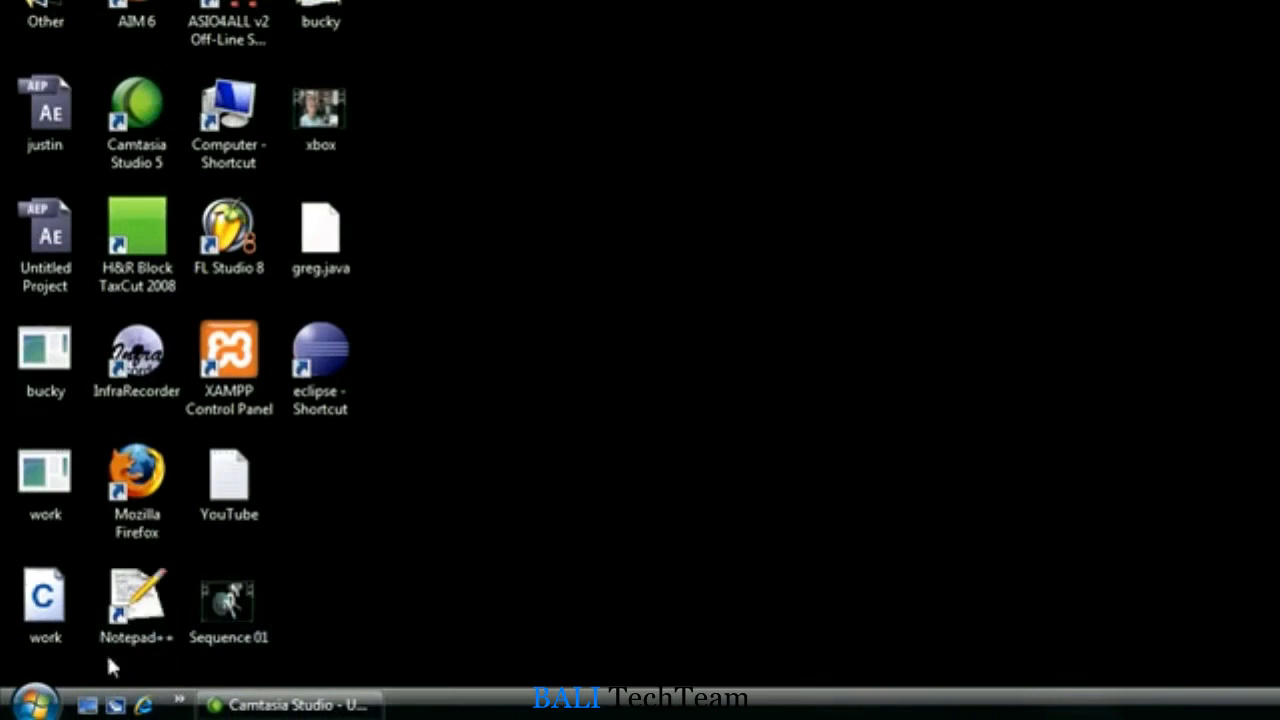
left_click(48, 706)
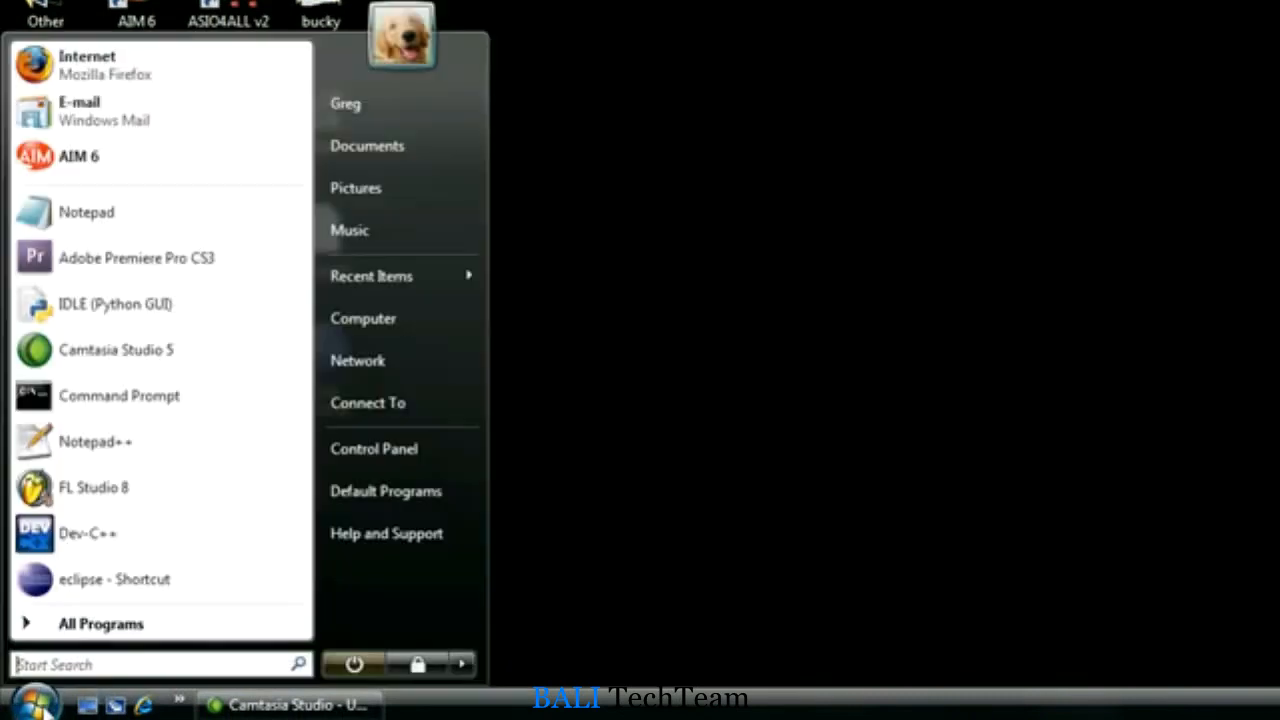
right_click(363, 322)
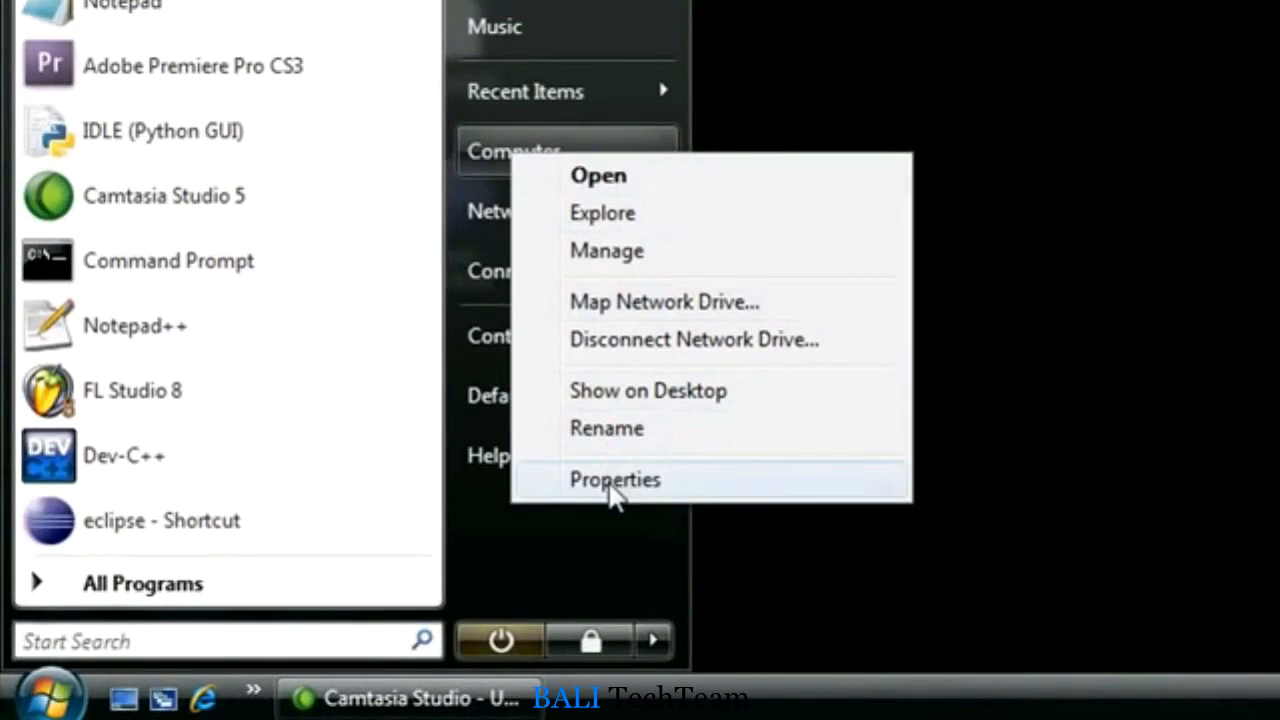
left_click(612, 482)
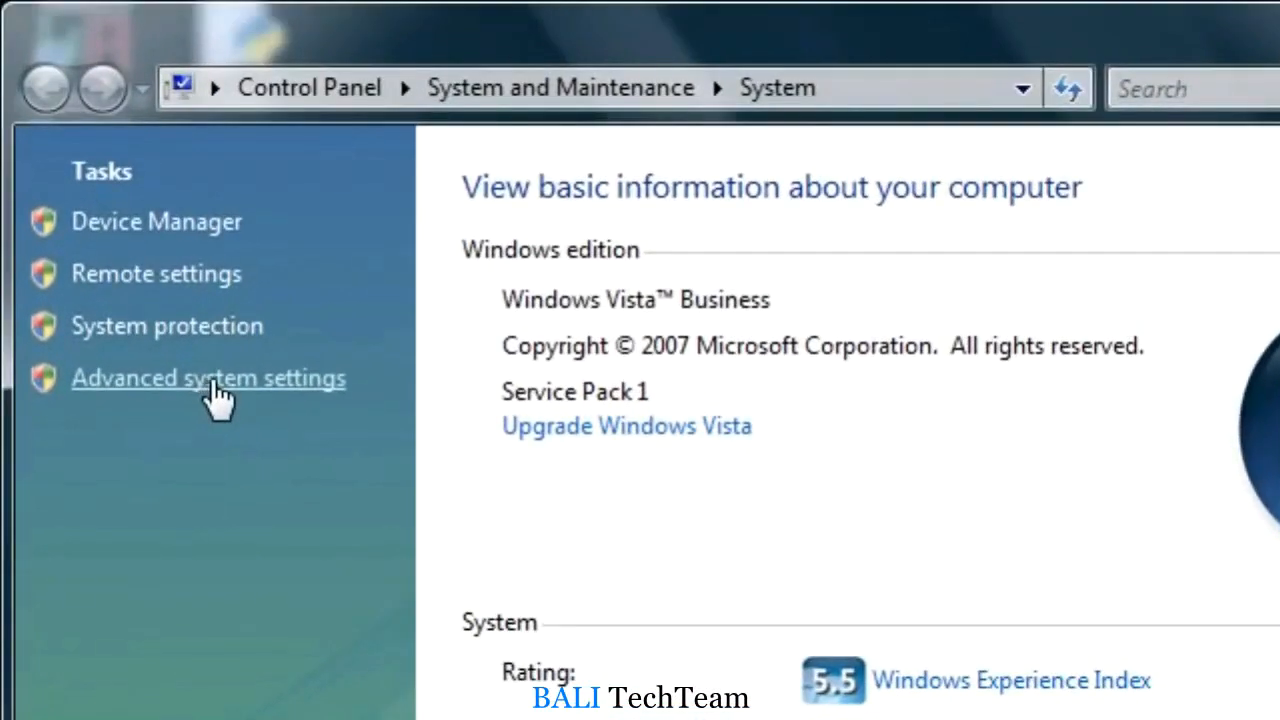
left_click(216, 392)
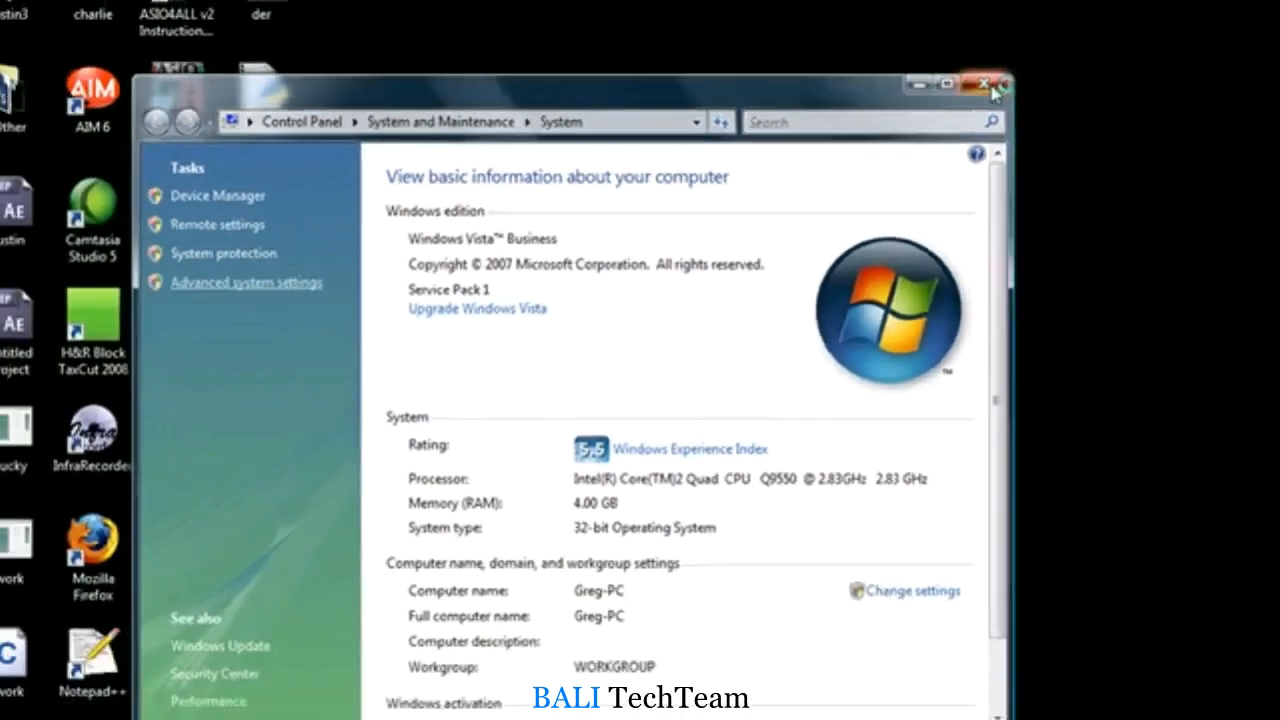
left_click(1220, 70)
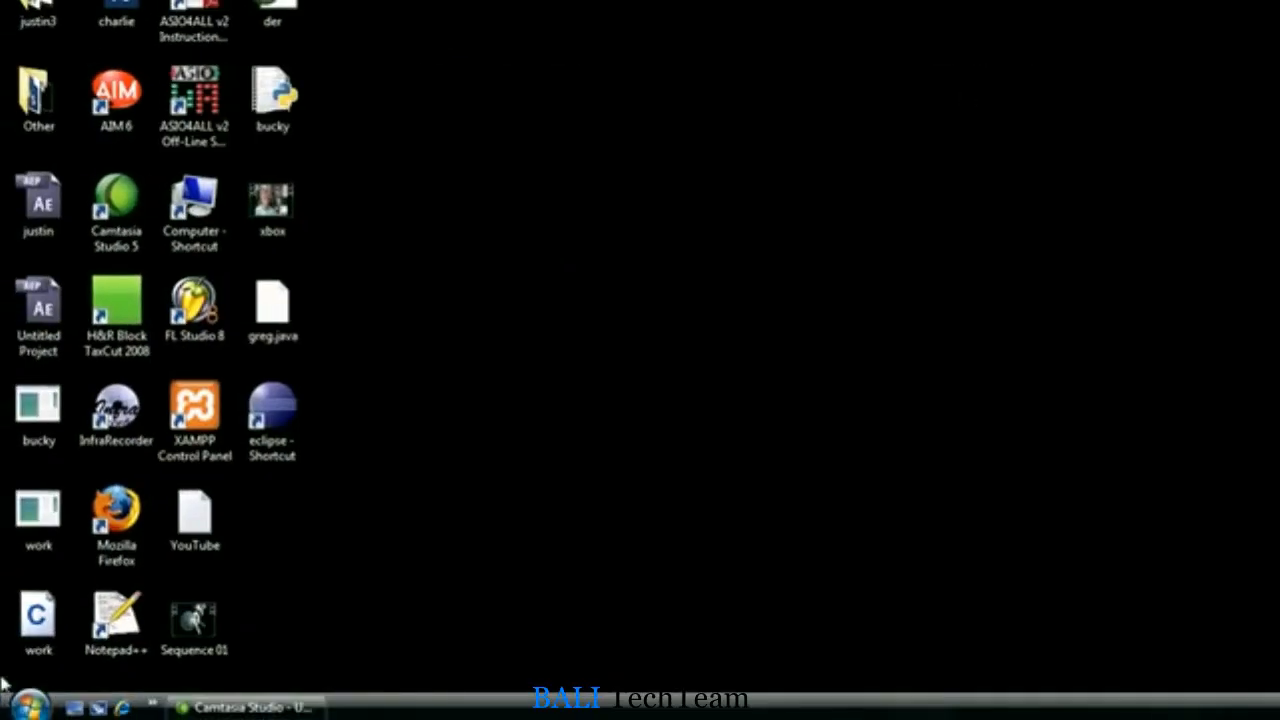
- Open the Environment Variables dialog through the Computer's properties and its advanced system settings
left_click(28, 705)
right_click(349, 382)
left_click(411, 578)
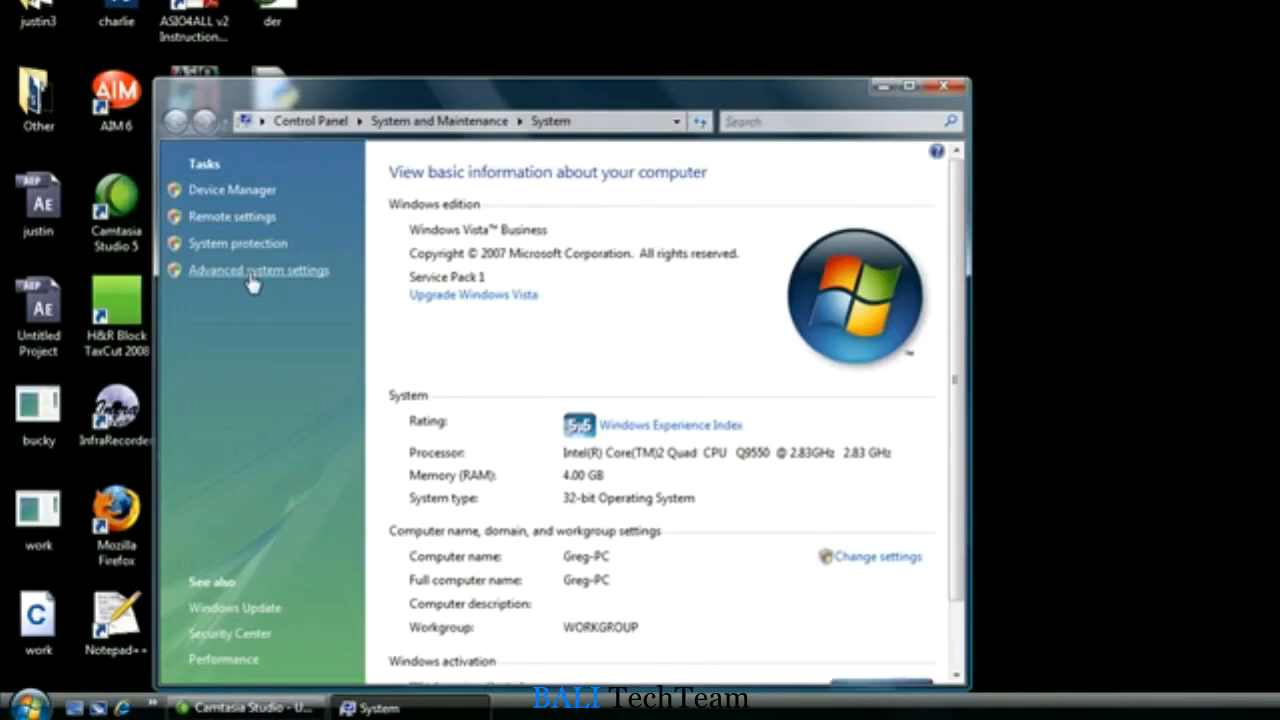
left_click(254, 272)
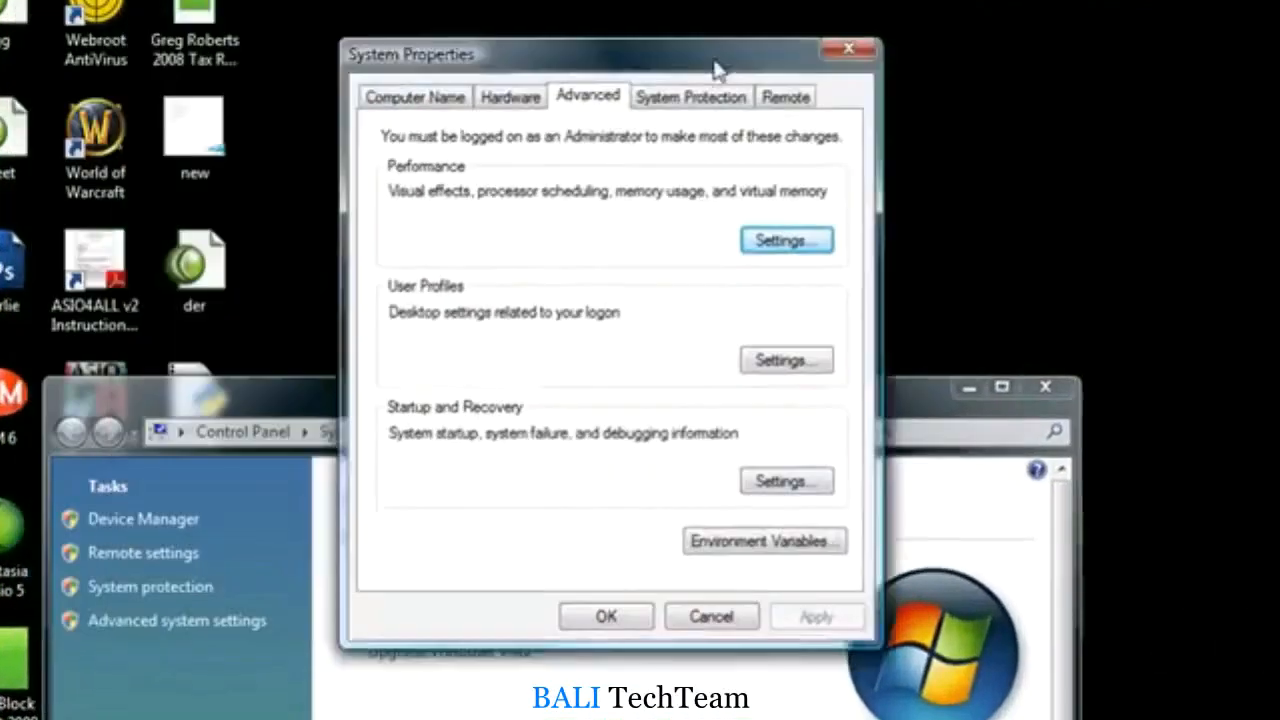
left_click_drag(352, 26, 525, 122)
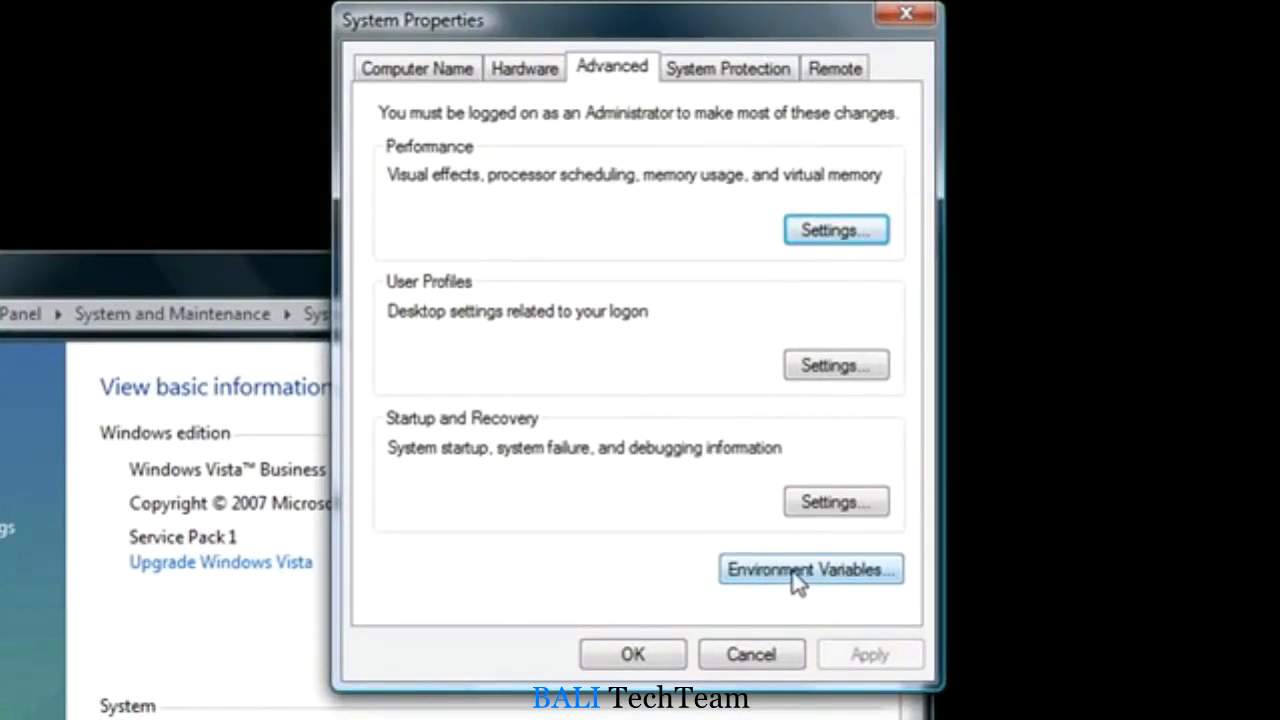
left_click(797, 583)
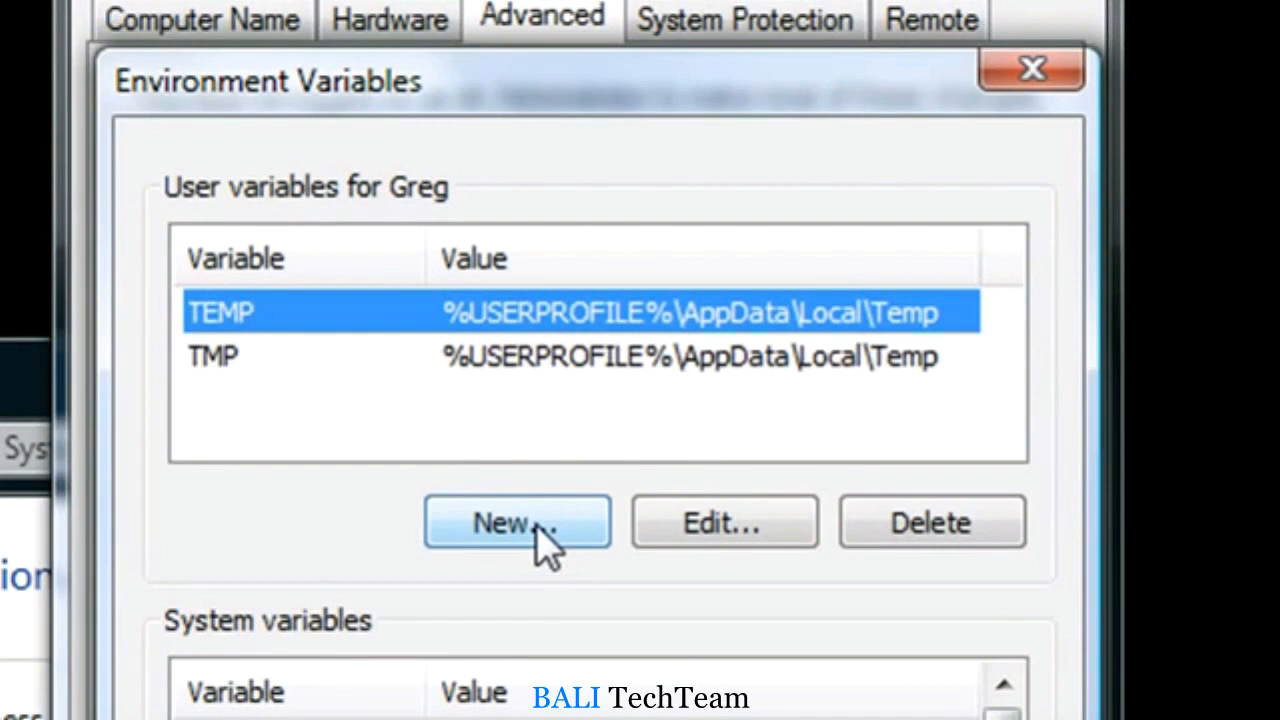
- Create a new user variable named Path with the copied value C:\Program Files\Java\jdk1.6.0_12\bin
left_click(540, 525)
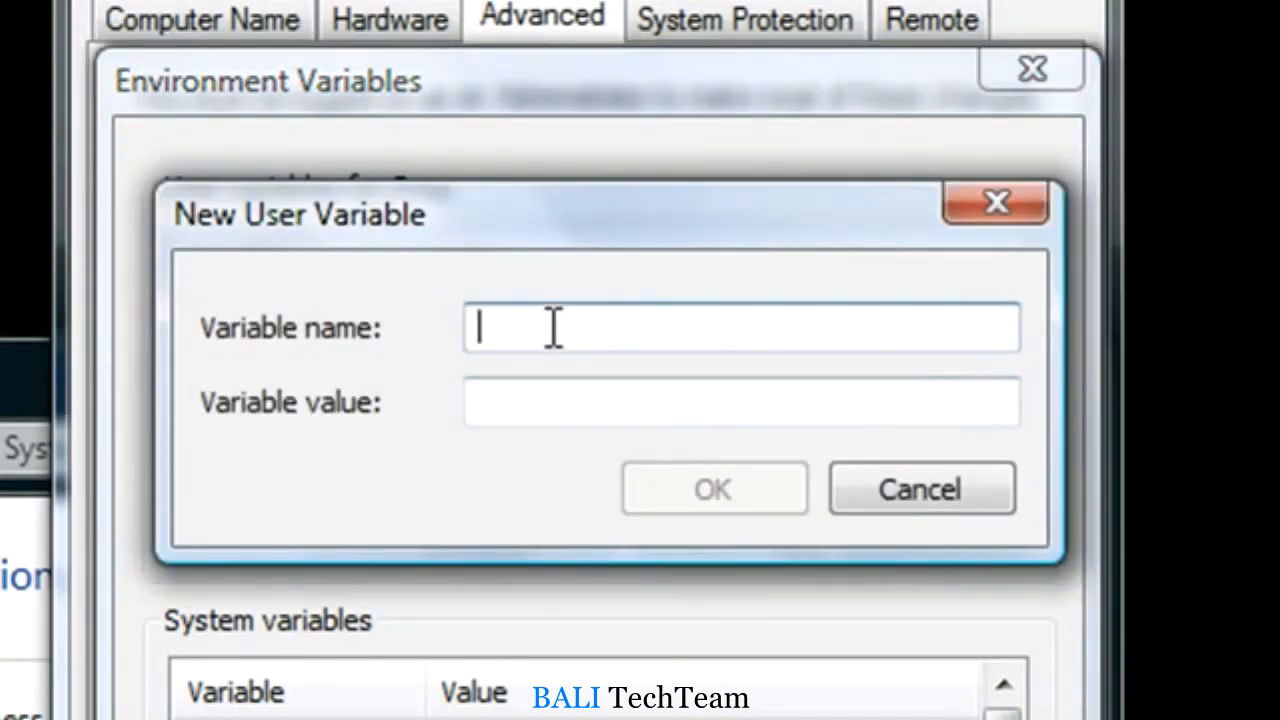
type("Path")
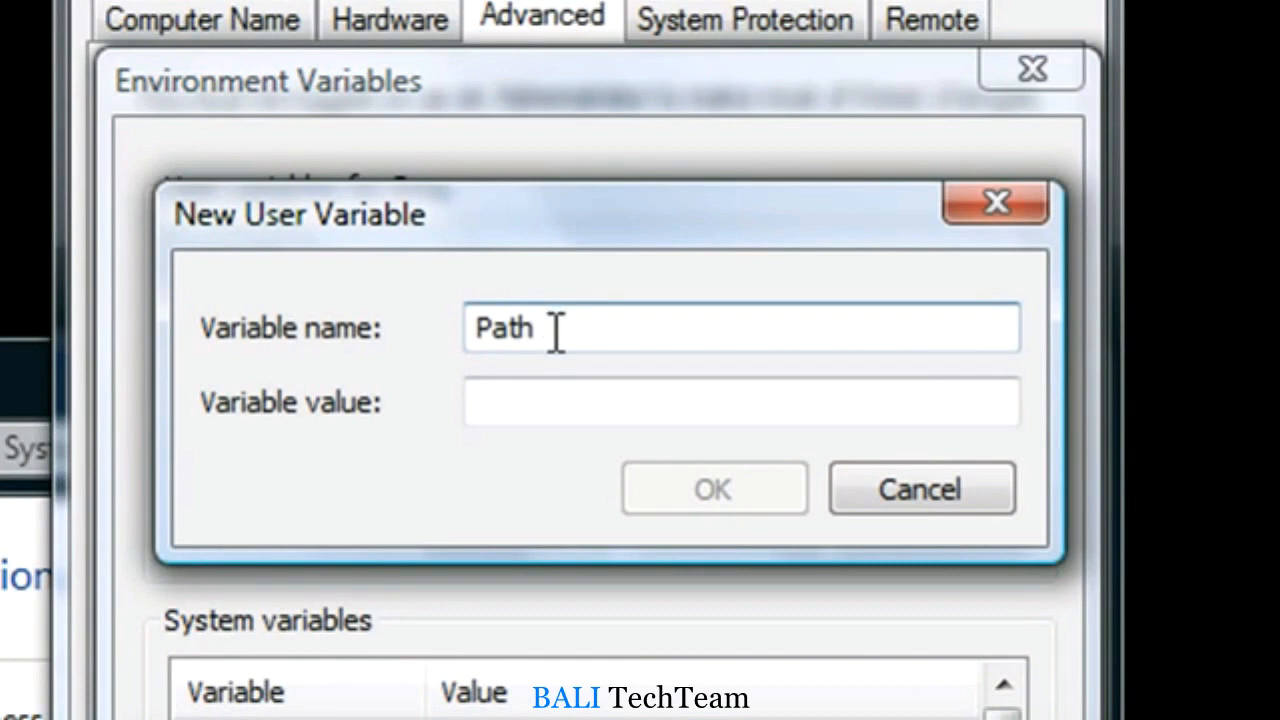
left_click(502, 405)
right_click(520, 408)
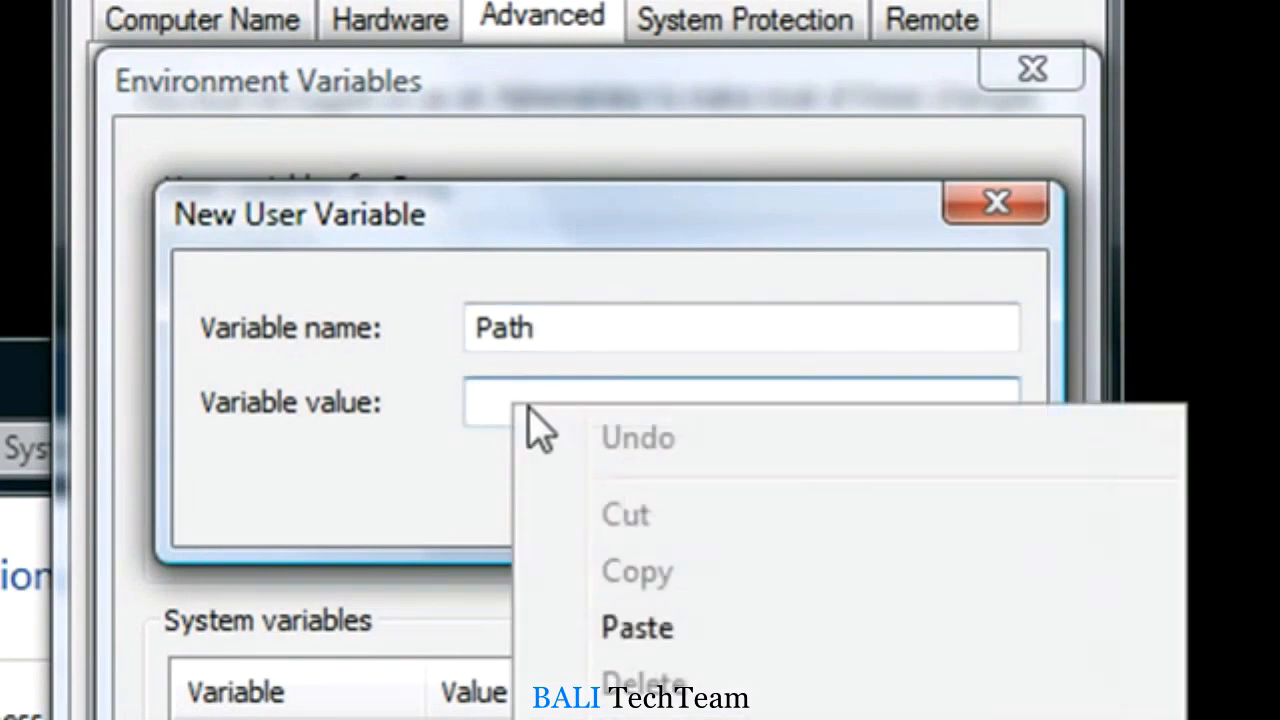
left_click(657, 627)
left_click_drag(952, 400, 478, 403)
left_click_drag(1000, 403, 449, 400)
left_click(988, 405)
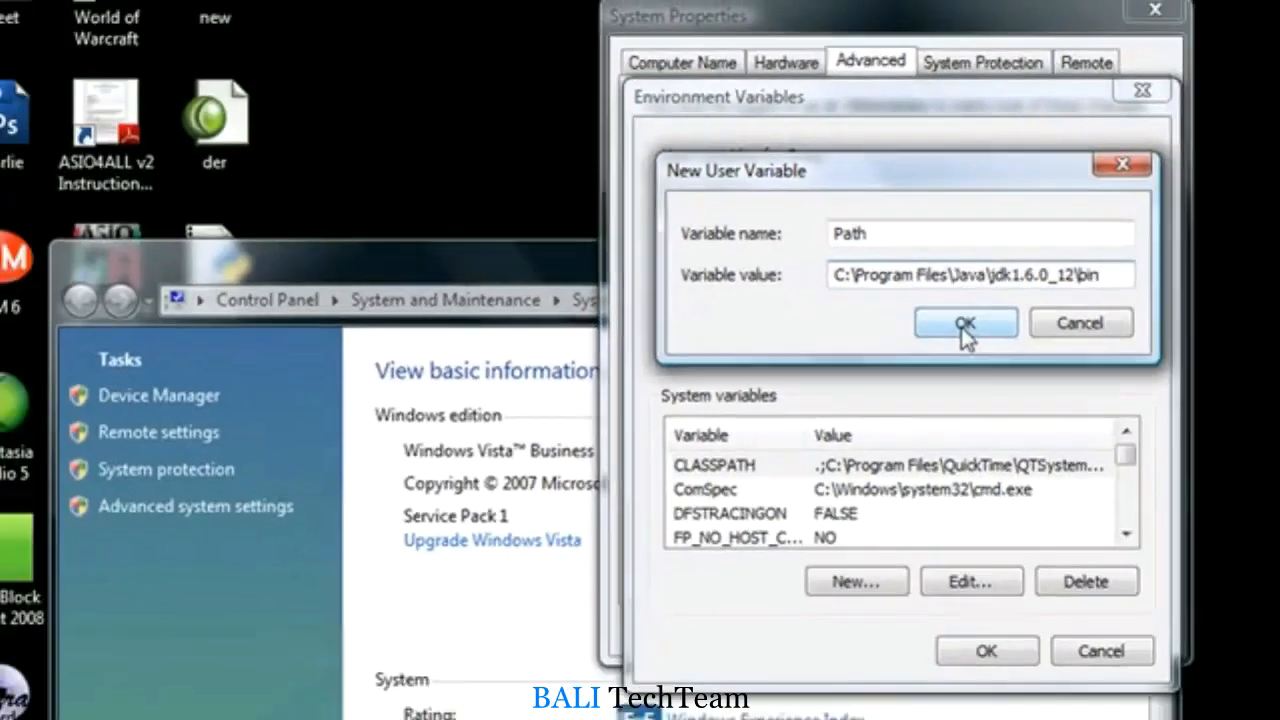
left_click(712, 490)
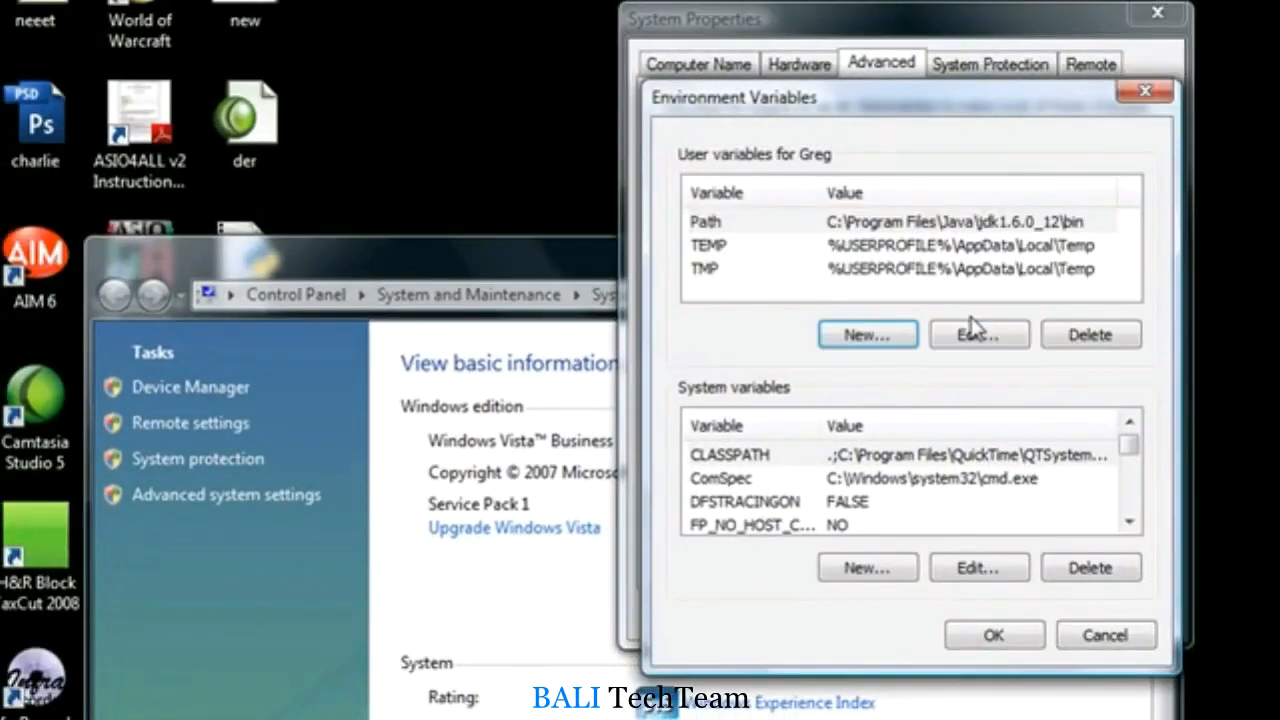
- Accept the environment variable changes and the system properties, and close the System window
left_click(983, 637)
left_click(928, 616)
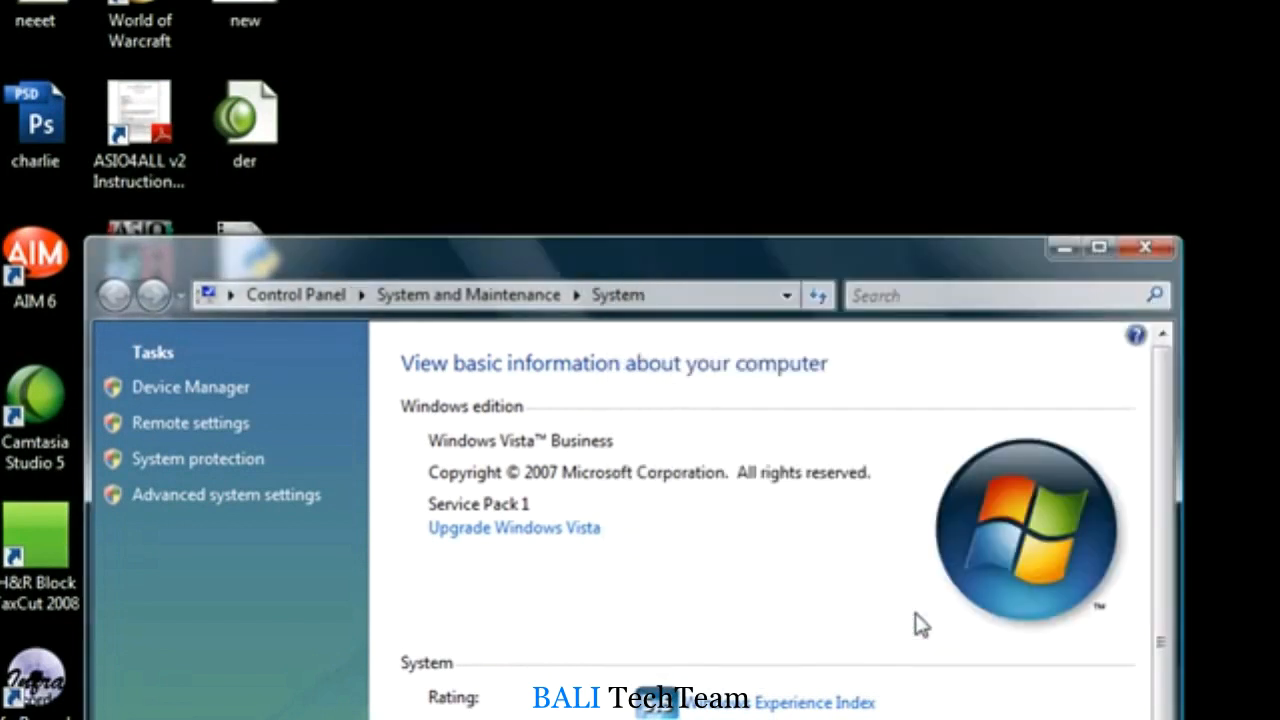
left_click(1143, 256)
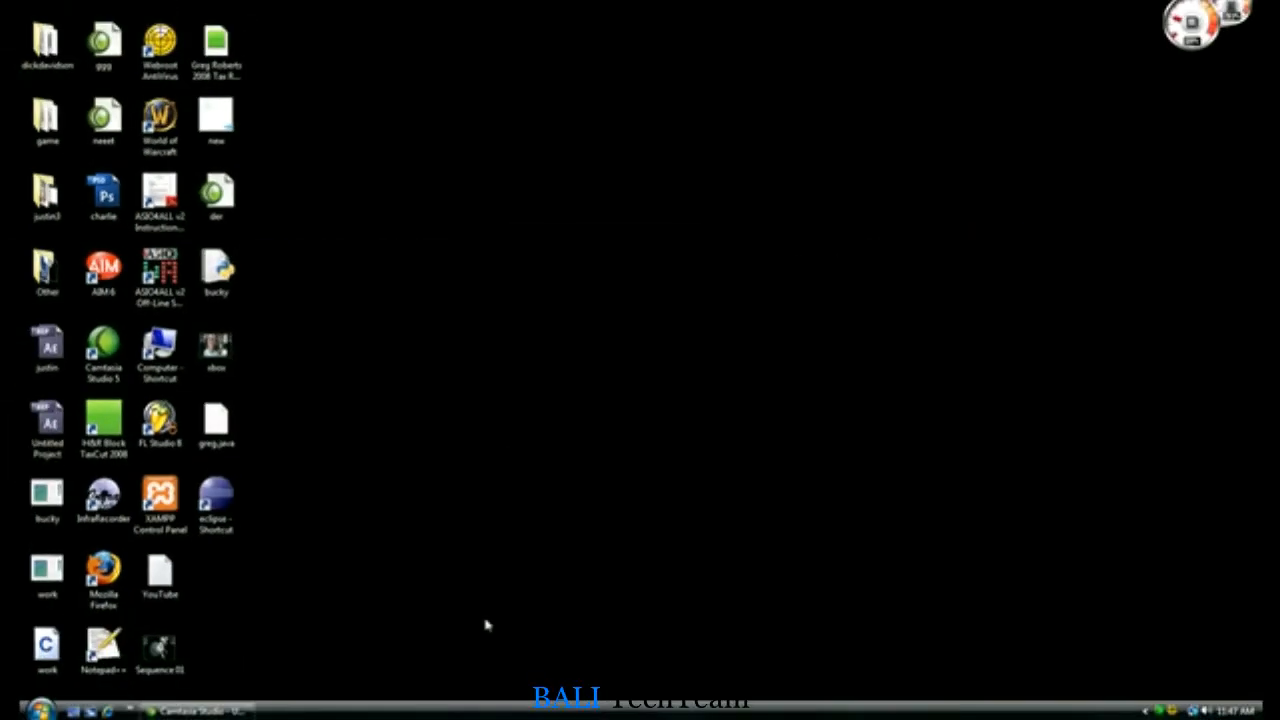
- Test the javac command in a new Command Prompt window and look through the printed output
left_click(40, 710)
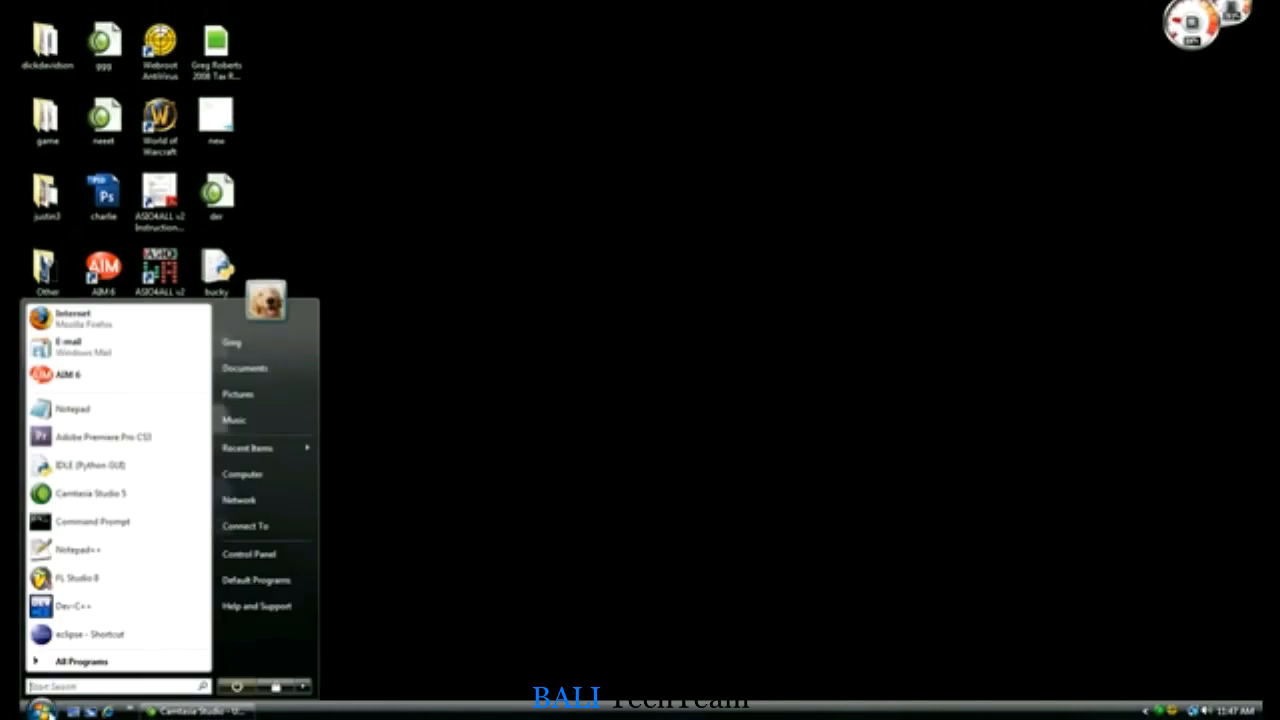
type("cmd")
key("Return")
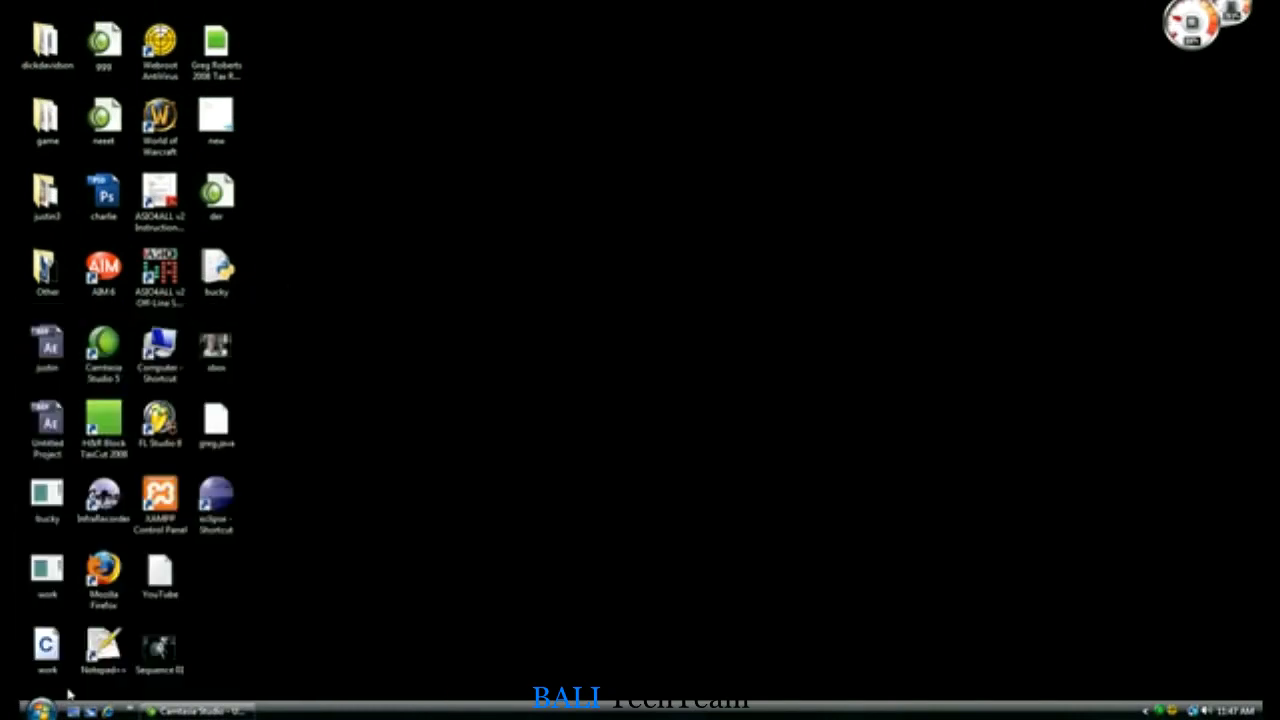
left_click_drag(354, 63, 577, 142)
type("javac")
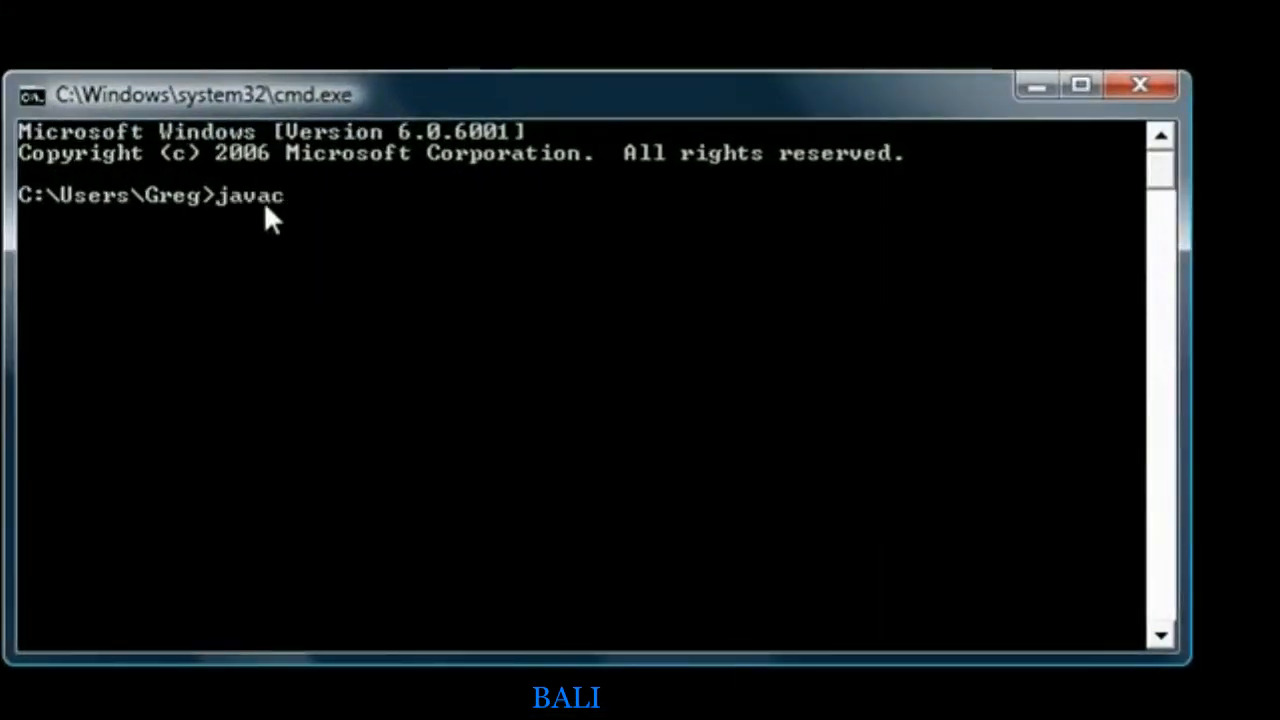
key("Return")
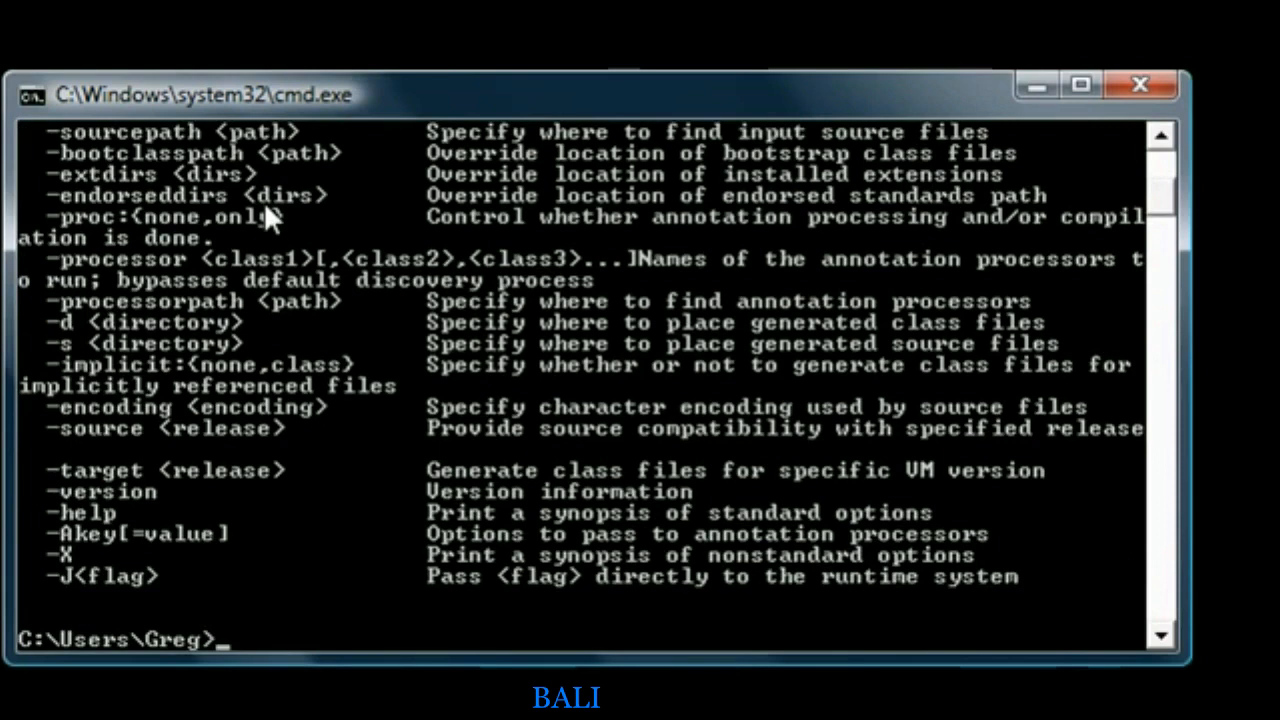
left_click_drag(1160, 200, 1164, 174)
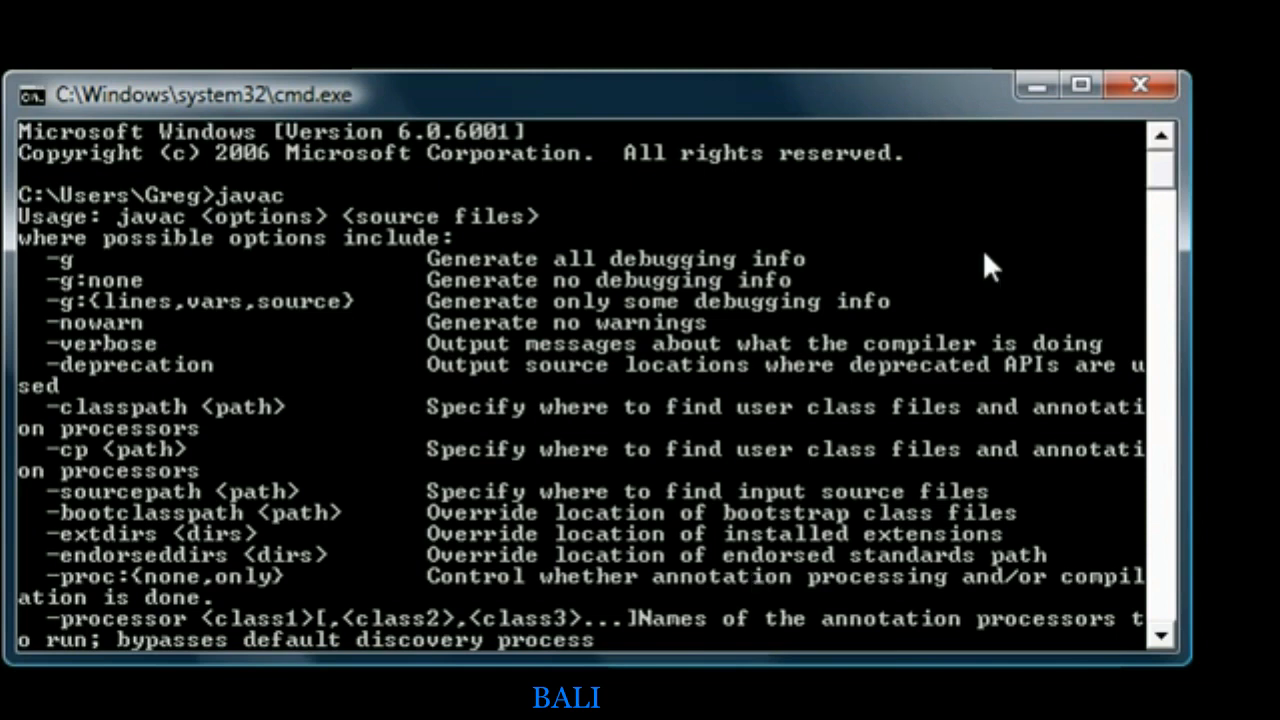
scroll(1175, 173, "down", 3)
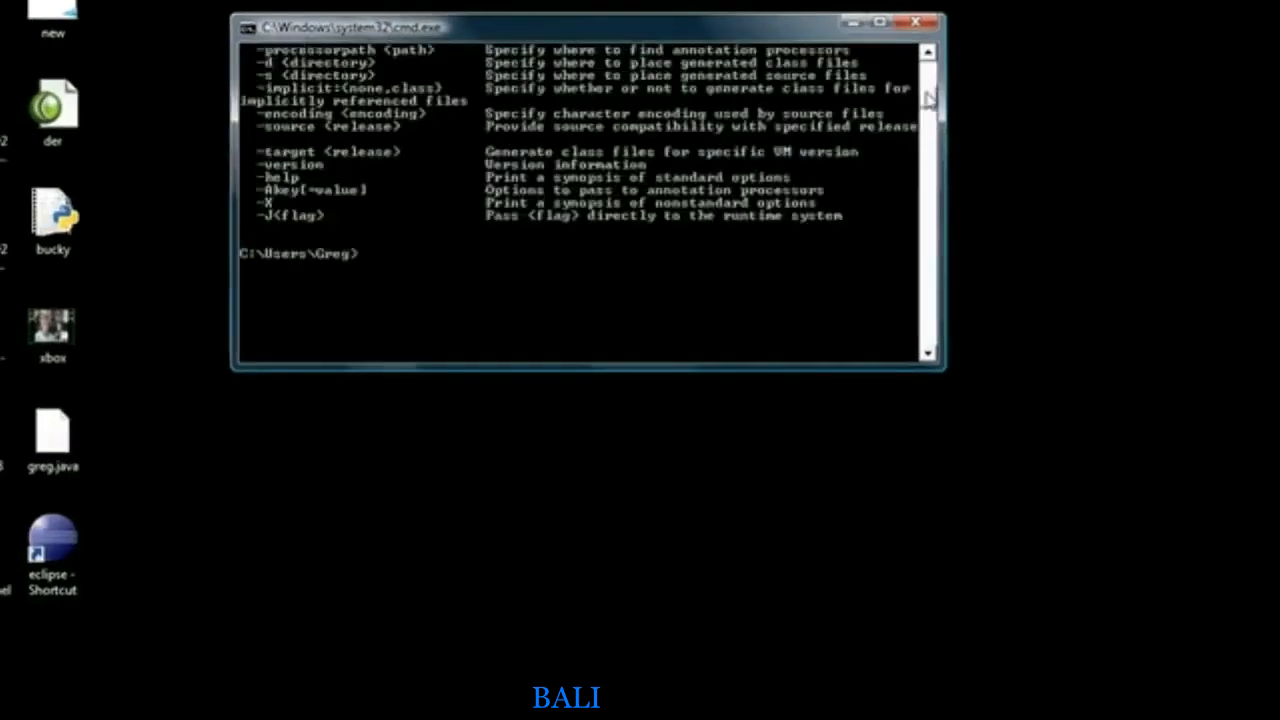
scroll(588, 200, "up", 10)
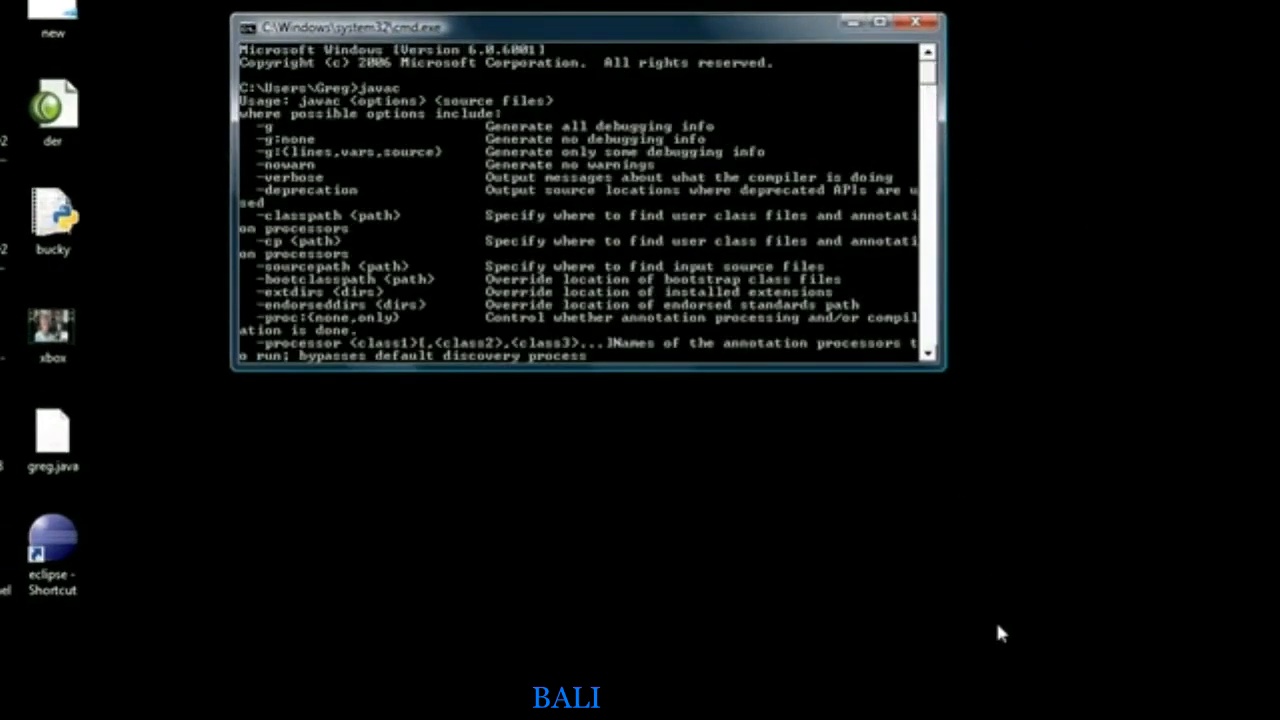